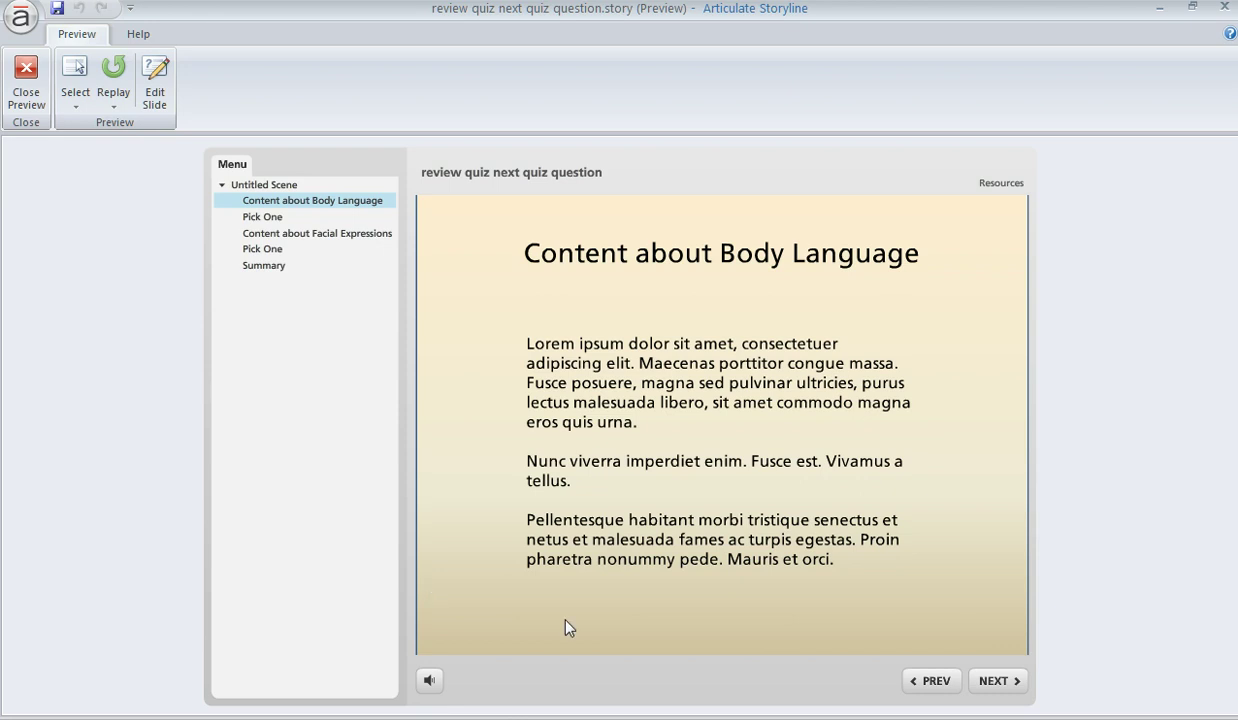
- Answer the first quiz question wrongly with the right-hand woman and submit it
{"action": "left_click", "coordinate": [976, 684]}
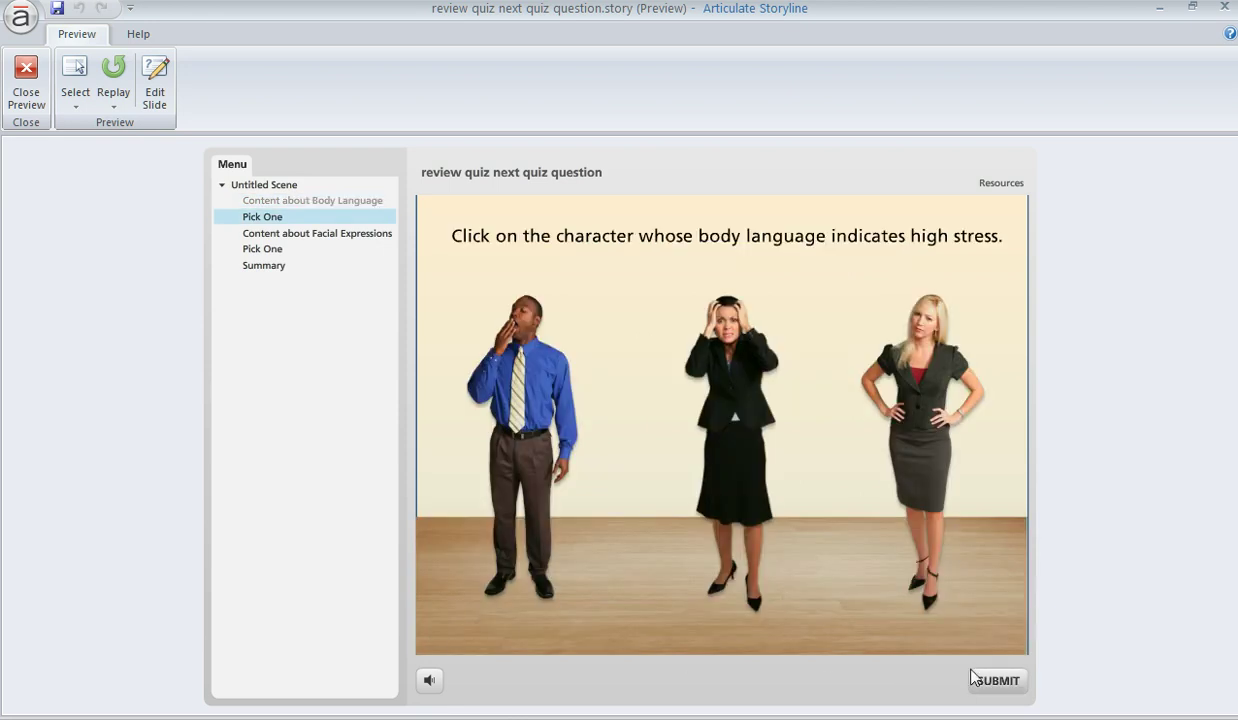
{"action": "left_click", "coordinate": [930, 492]}
{"action": "left_click", "coordinate": [990, 684]}
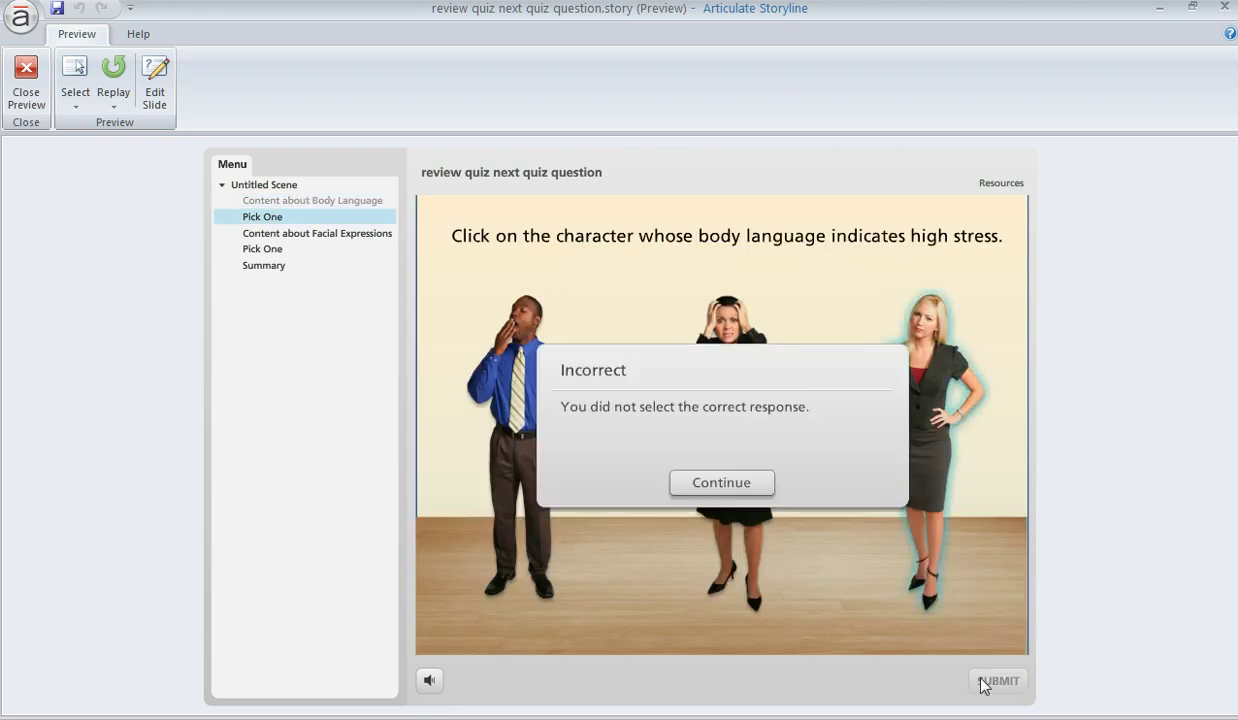
{"action": "left_click", "coordinate": [747, 495]}
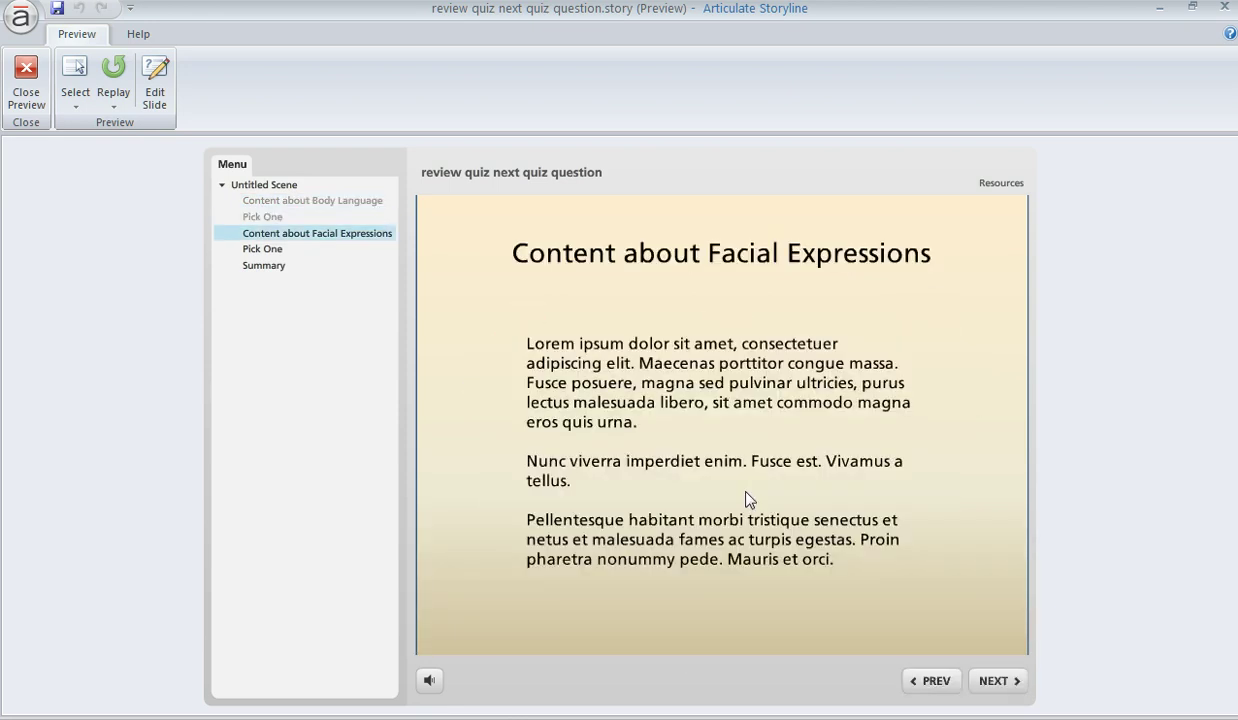
- Answer the second question wrongly with the middle woman and advance to the 0% Results screen
{"action": "left_click", "coordinate": [1000, 684]}
{"action": "left_click", "coordinate": [708, 390]}
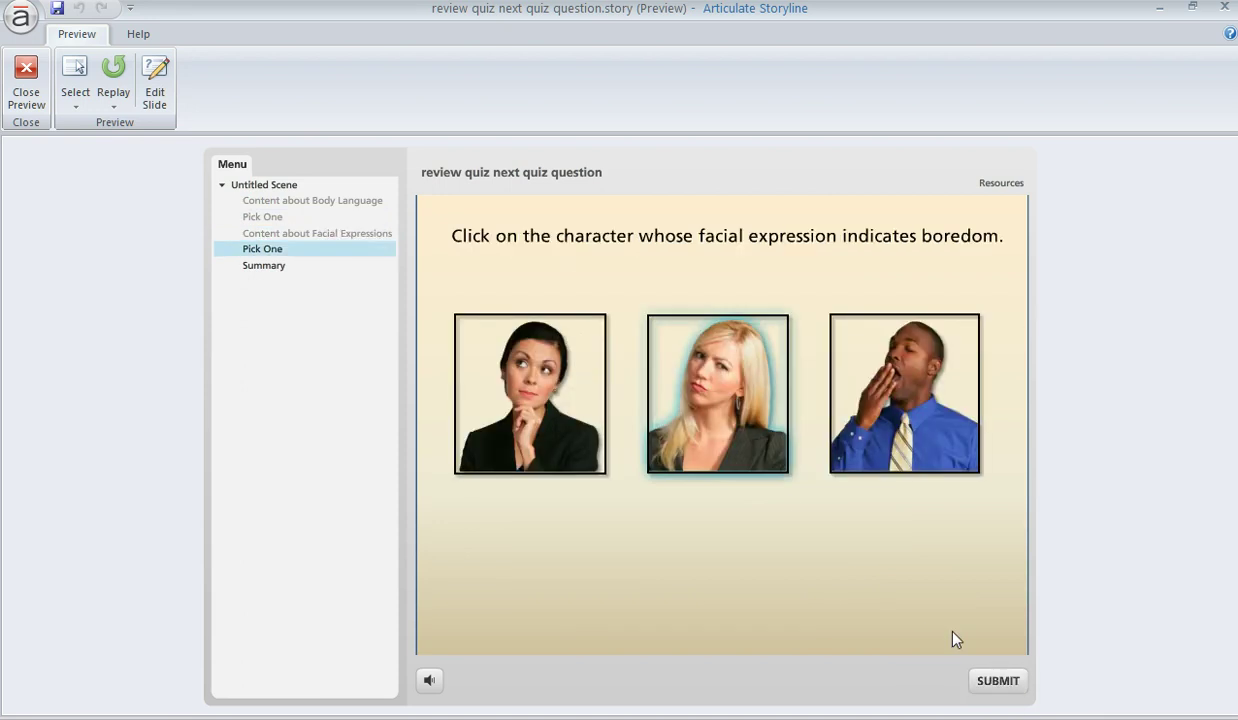
{"action": "left_click", "coordinate": [995, 682]}
{"action": "left_click", "coordinate": [740, 484]}
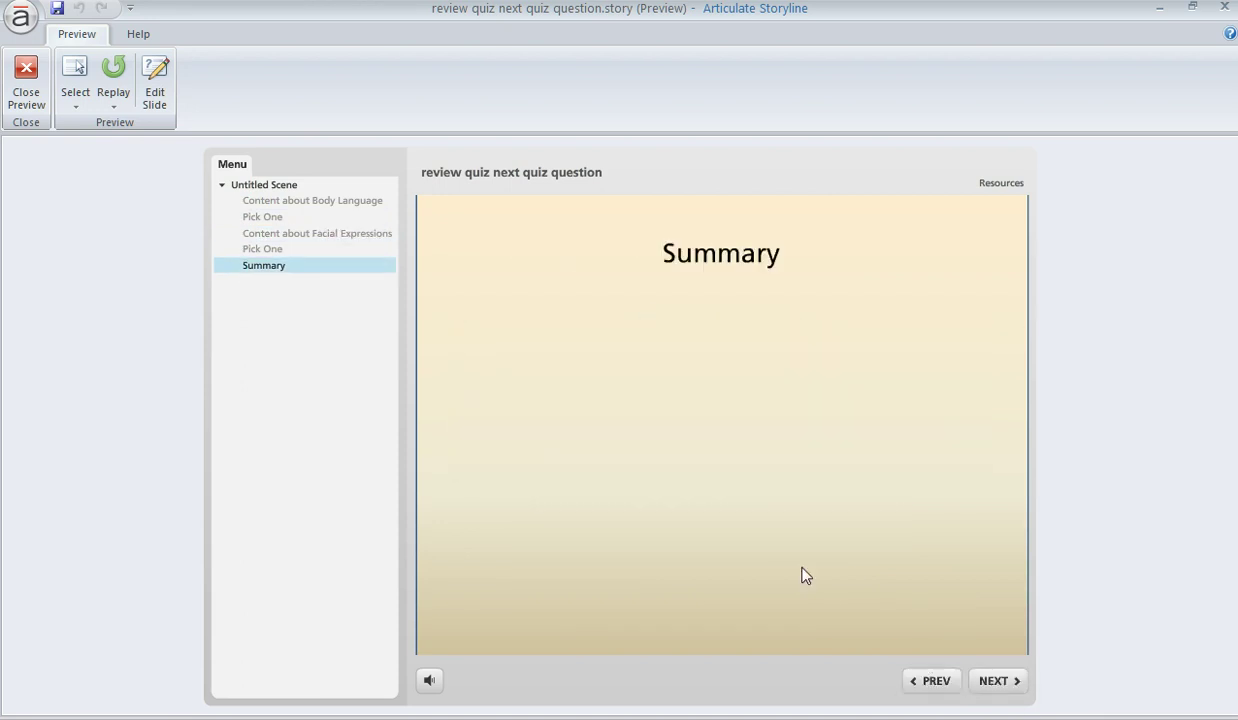
{"action": "left_click", "coordinate": [992, 683]}
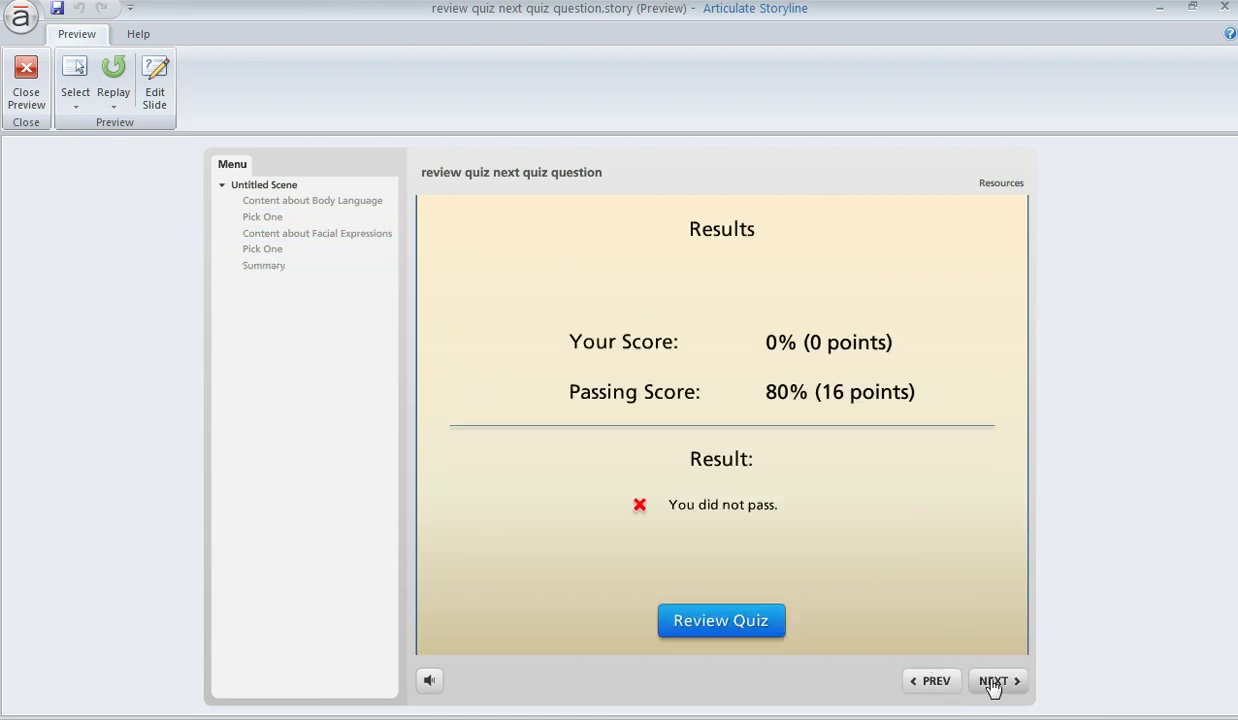
- Start Review Quiz and go Next from the first question, landing on the Facial Expressions slide
{"action": "left_click", "coordinate": [734, 622]}
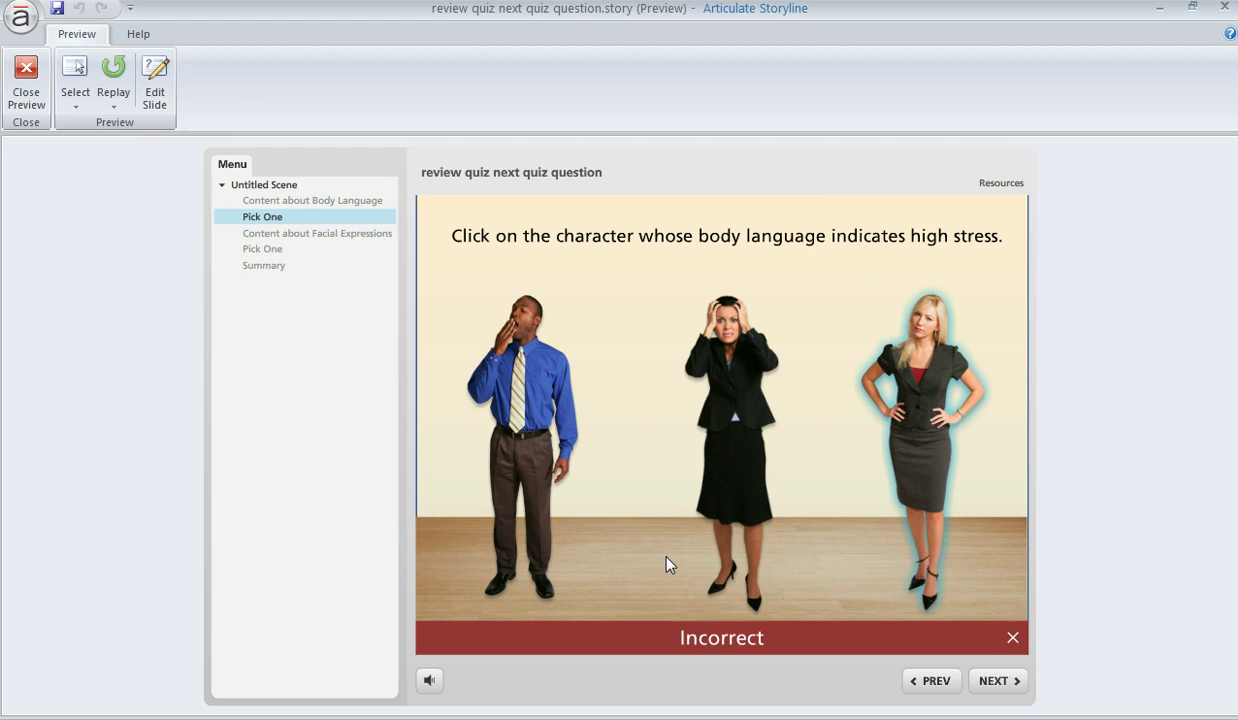
{"action": "left_click", "coordinate": [987, 682]}
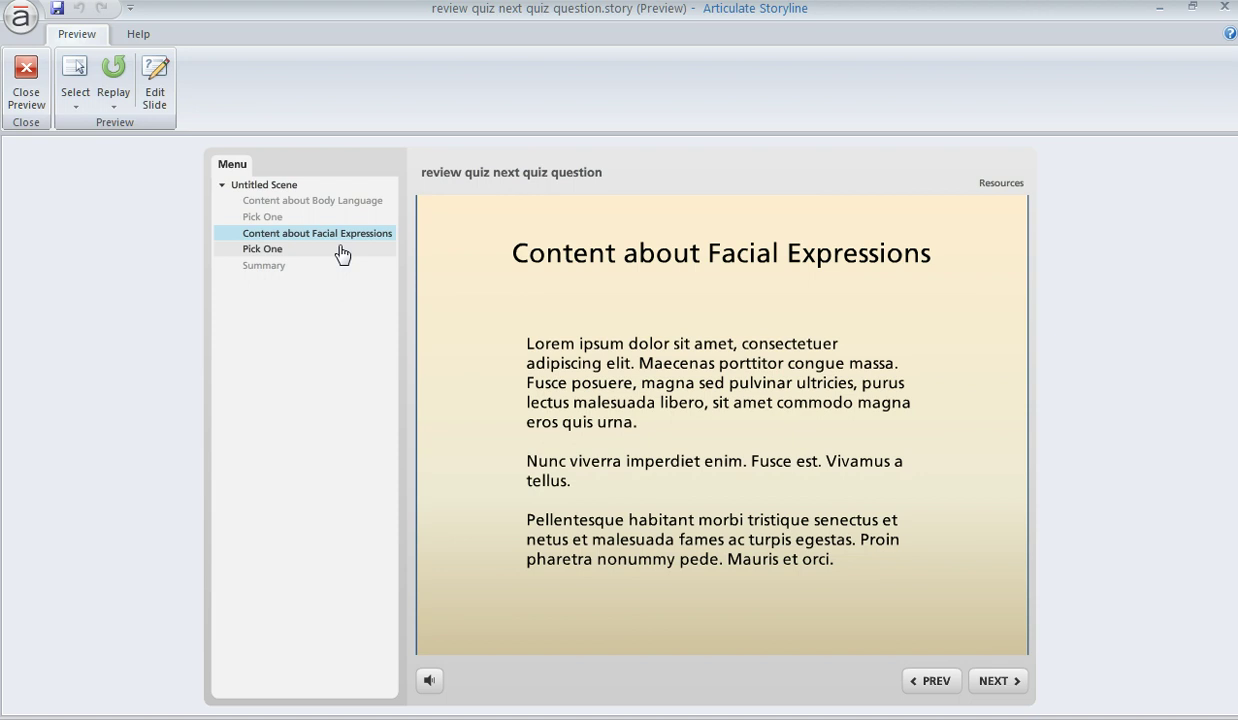
- Close the preview and check that True/False variable jumptoquestion exists, defaulting to False
{"action": "left_click", "coordinate": [27, 99]}
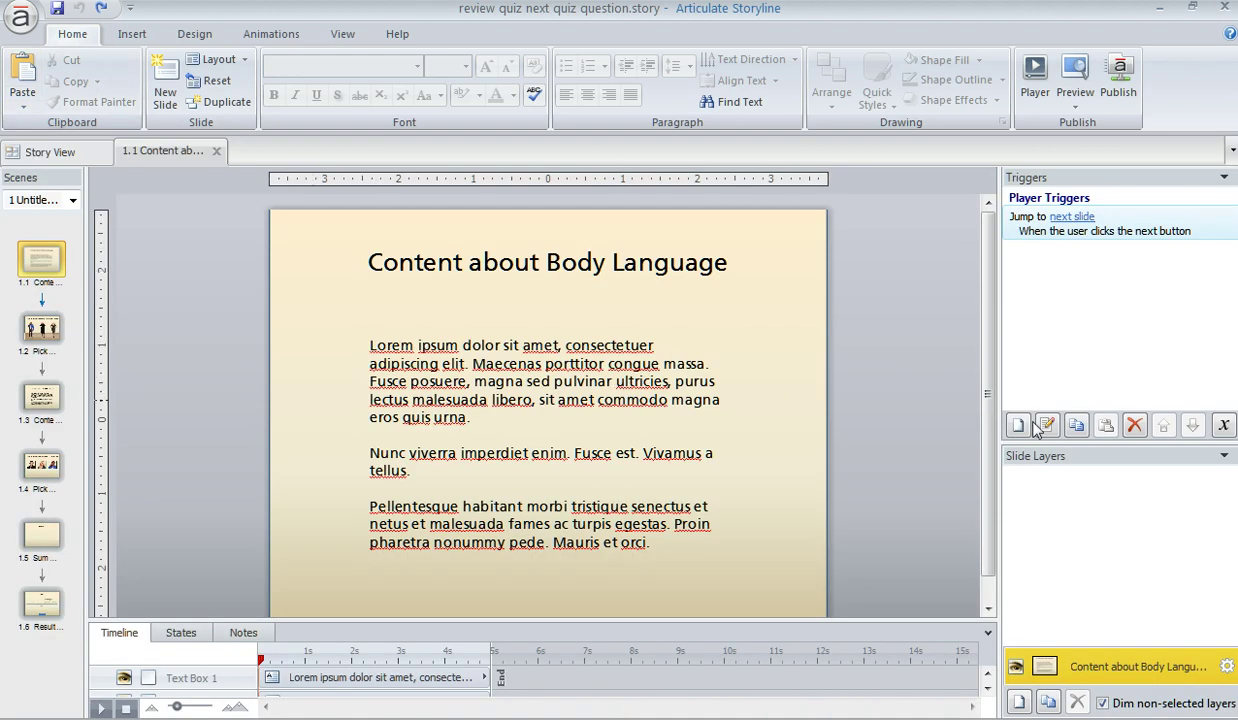
{"action": "left_click", "coordinate": [1224, 426]}
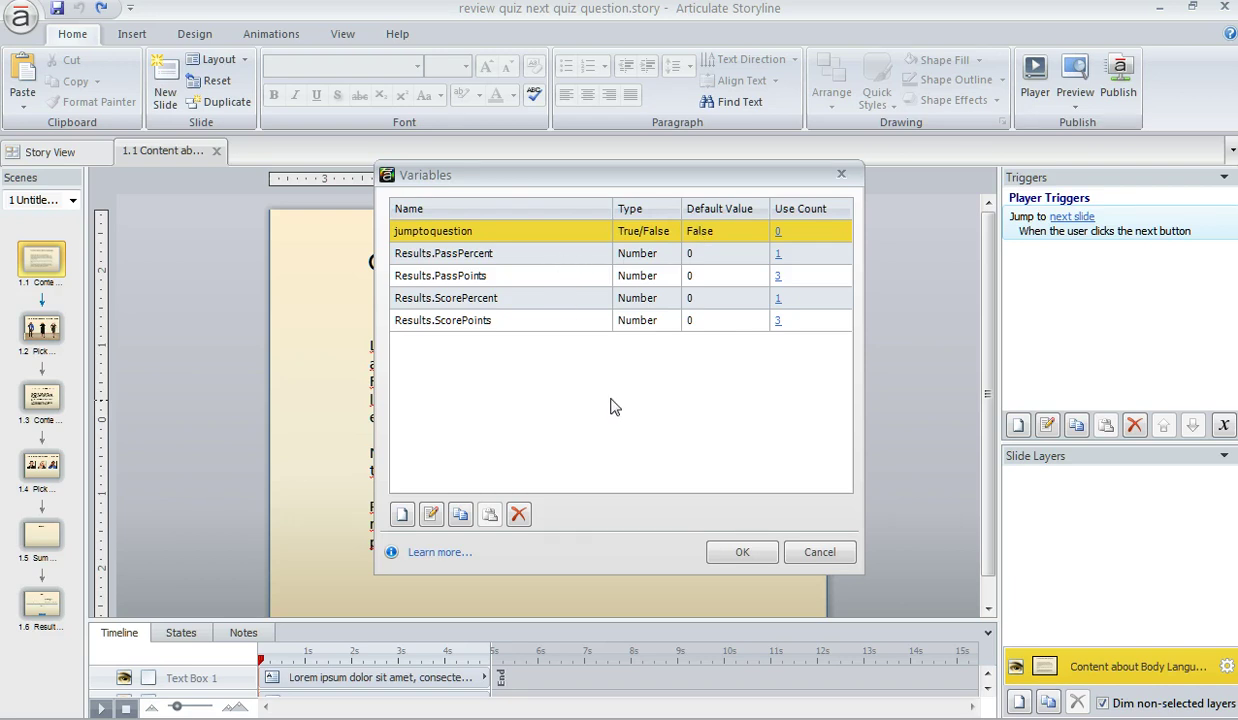
{"action": "left_click", "coordinate": [818, 552]}
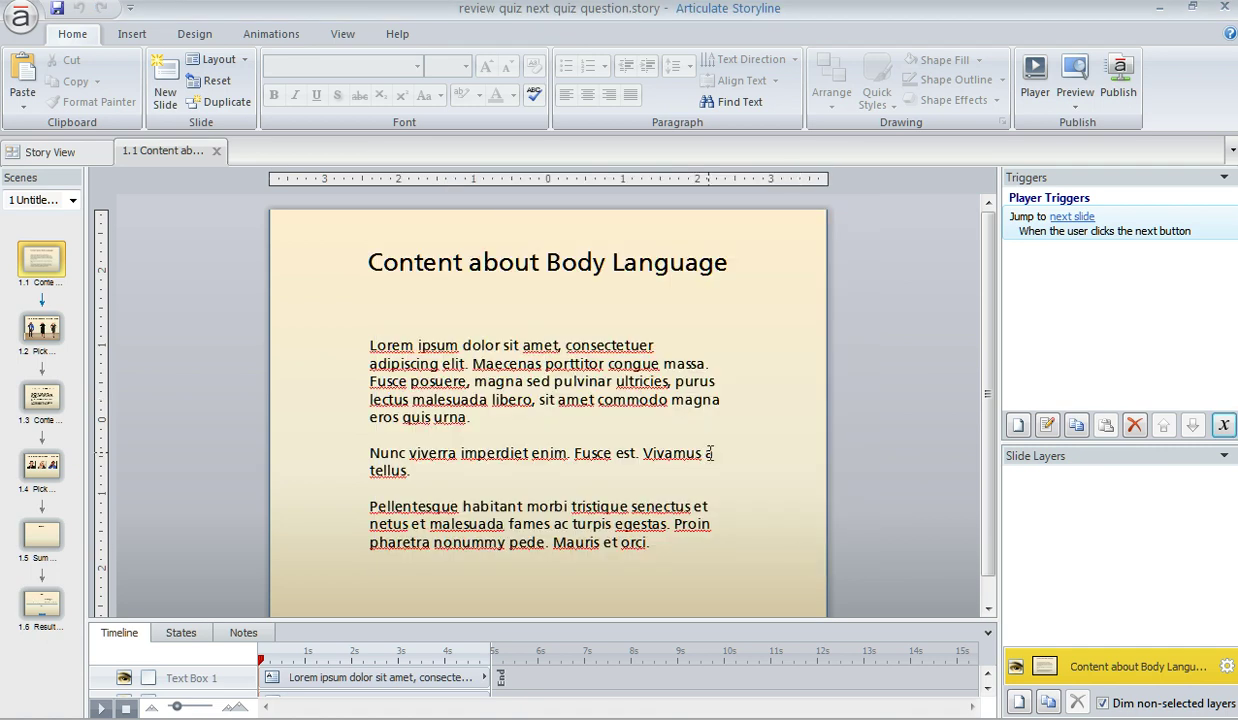
- On slide 1.6, start a Review Quiz button trigger that adjusts variable jumptoquestion
{"action": "left_click", "coordinate": [55, 608]}
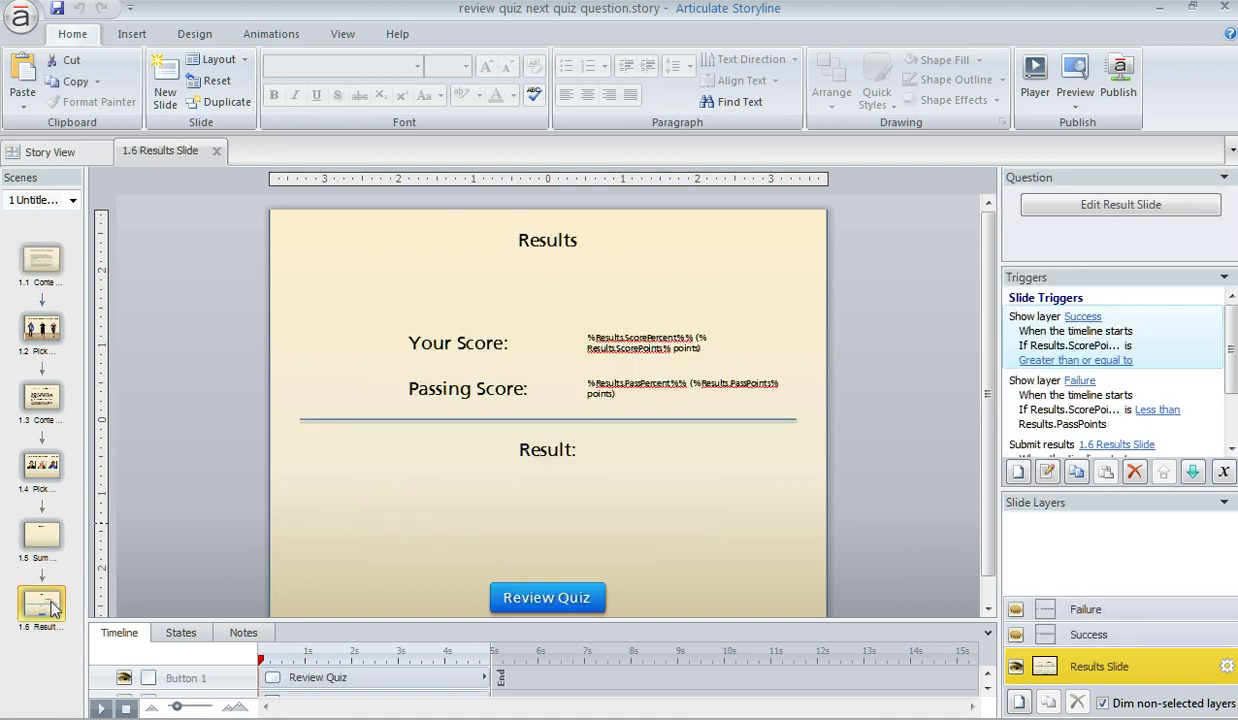
{"action": "left_click", "coordinate": [528, 589]}
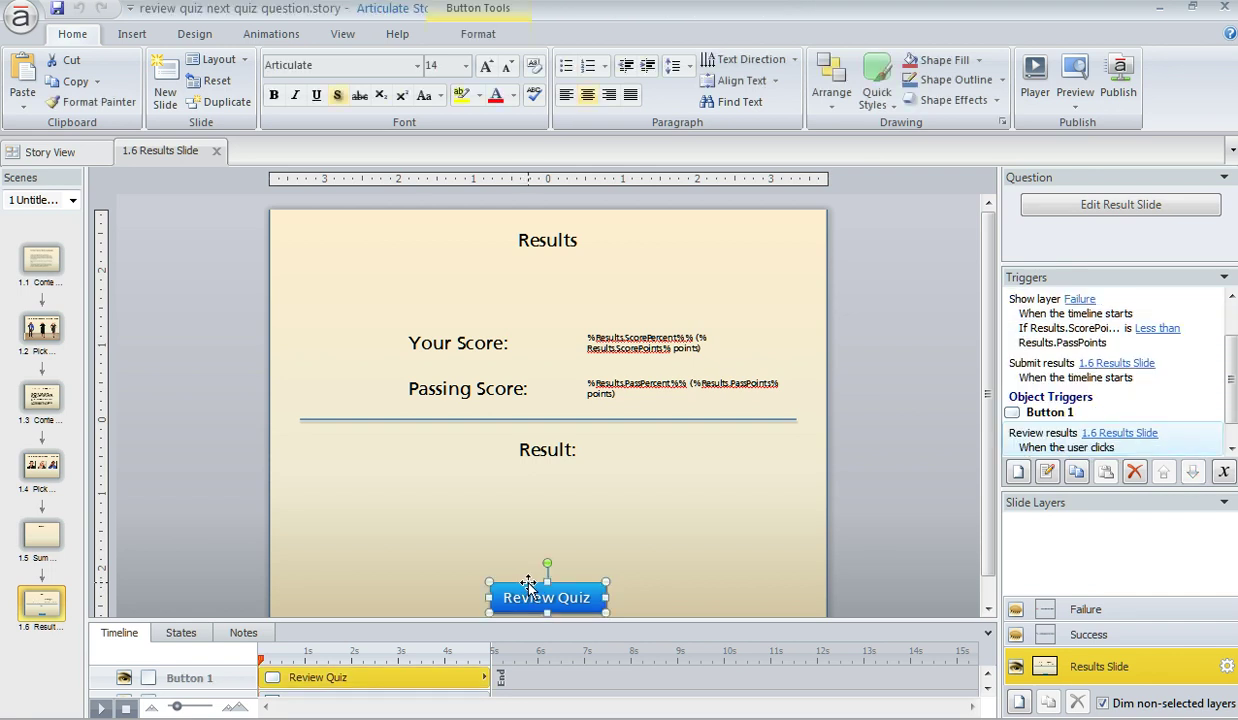
{"action": "left_click", "coordinate": [1020, 472]}
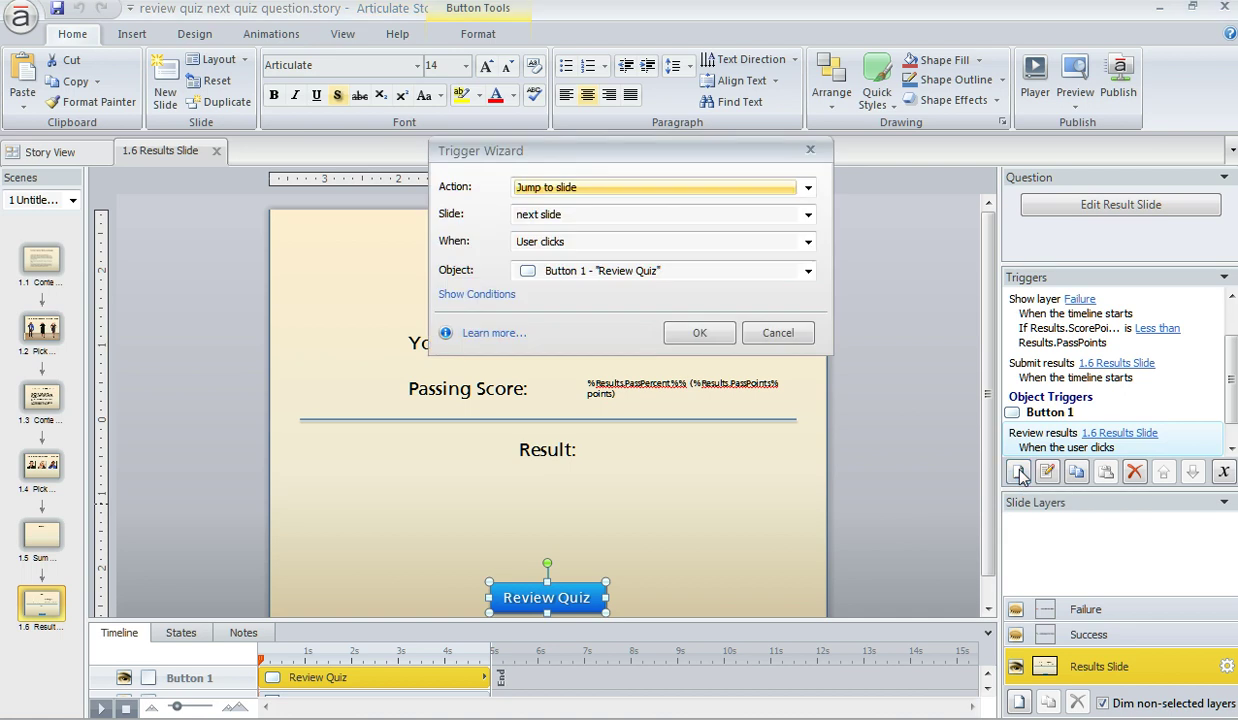
{"action": "left_click", "coordinate": [808, 188]}
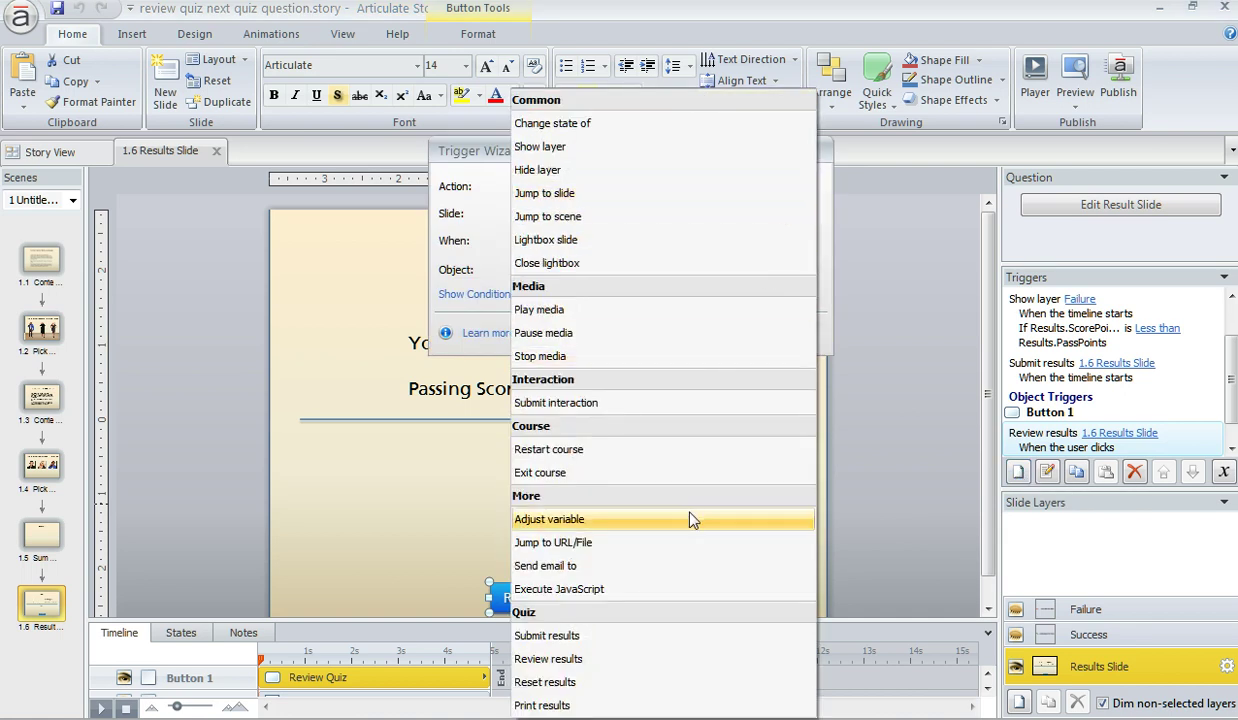
{"action": "left_click", "coordinate": [691, 519]}
{"action": "left_click", "coordinate": [782, 215]}
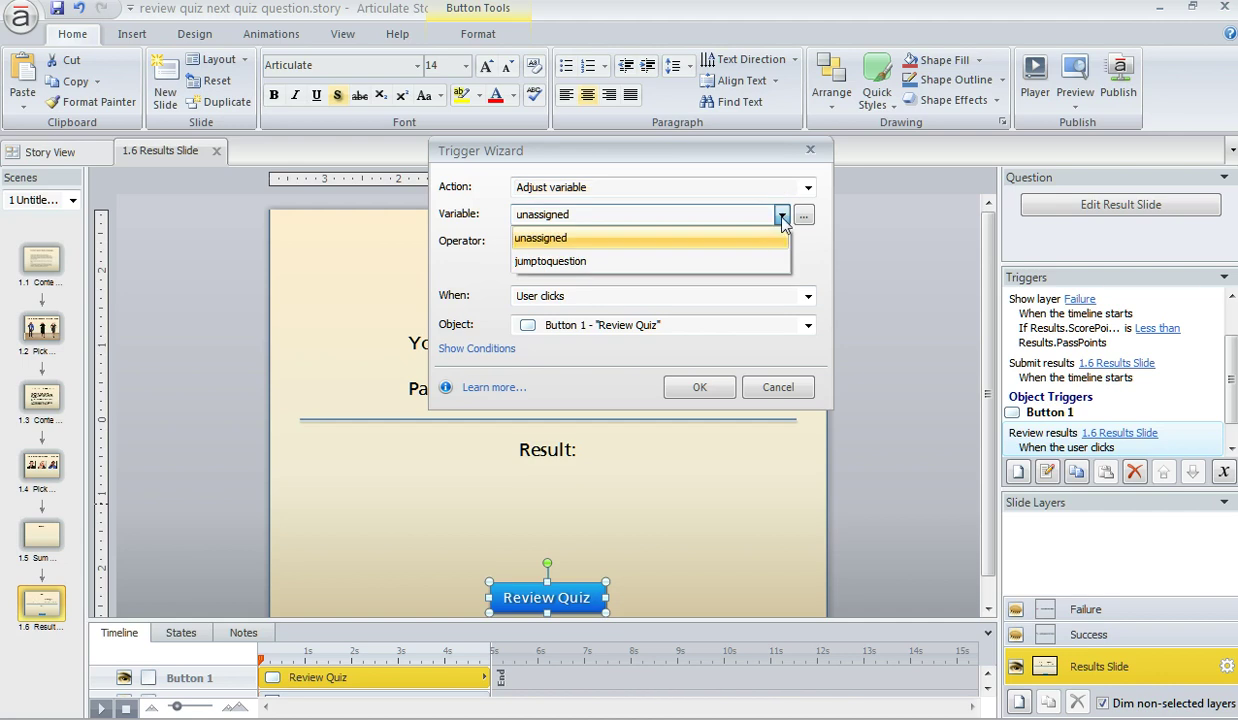
{"action": "left_click", "coordinate": [772, 262]}
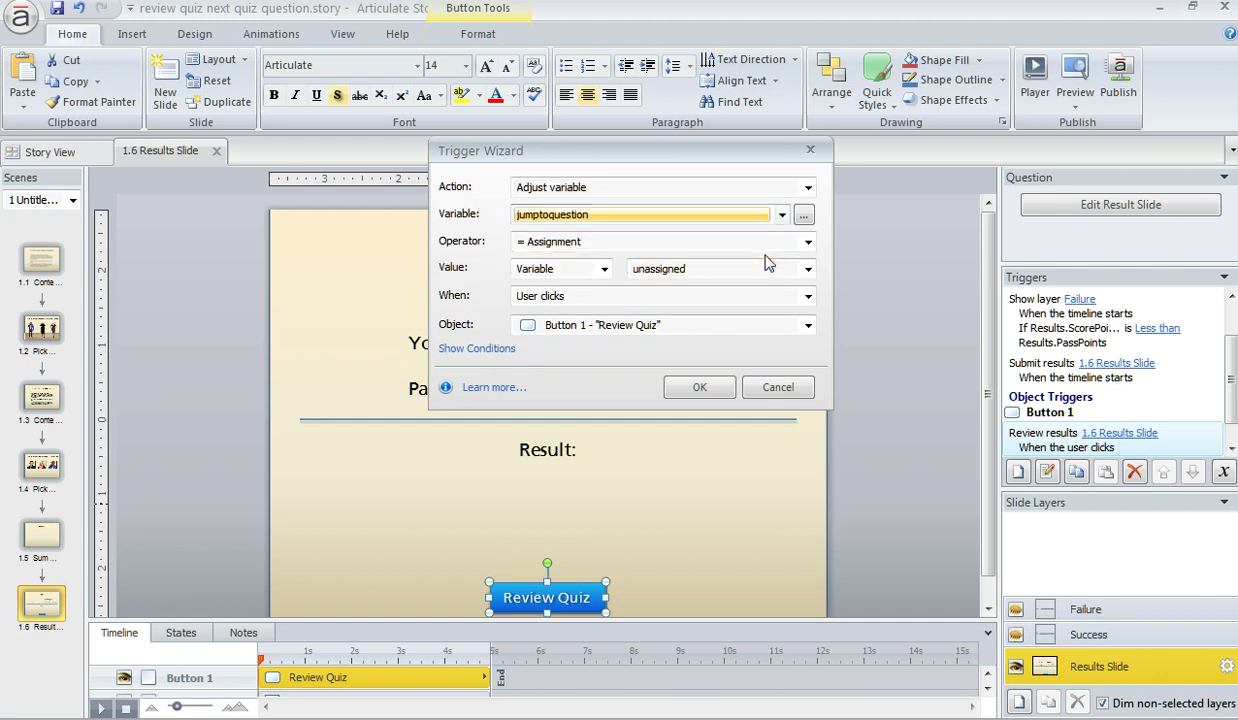
- Assign jumptoquestion the value True, save the trigger, and move it above Review results
{"action": "left_click", "coordinate": [604, 268]}
{"action": "left_click", "coordinate": [585, 291]}
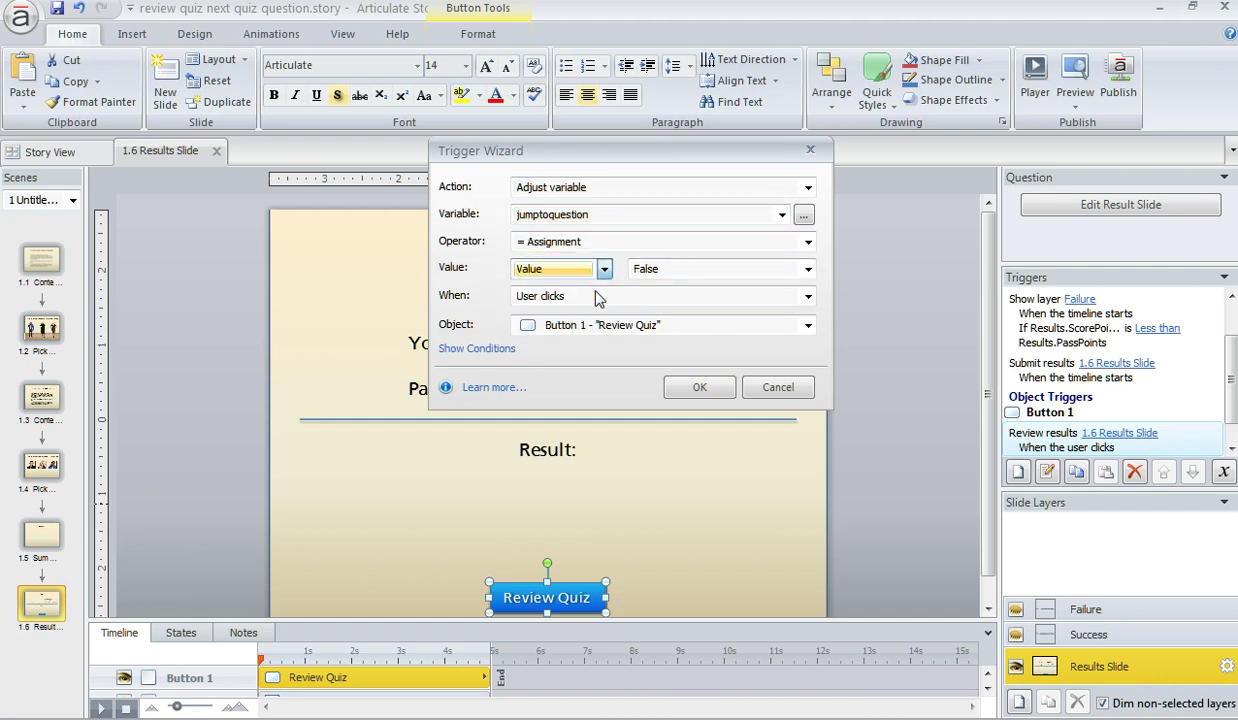
{"action": "left_click", "coordinate": [807, 269]}
{"action": "left_click", "coordinate": [800, 288]}
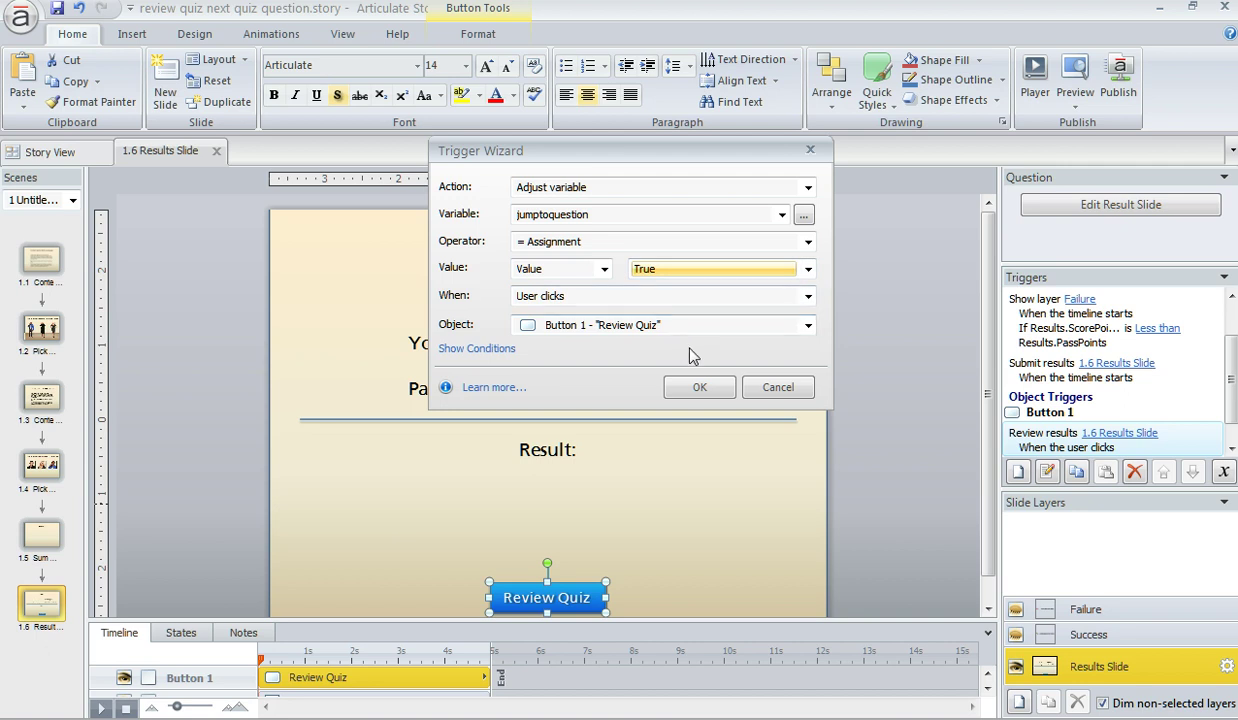
{"action": "left_click", "coordinate": [692, 389]}
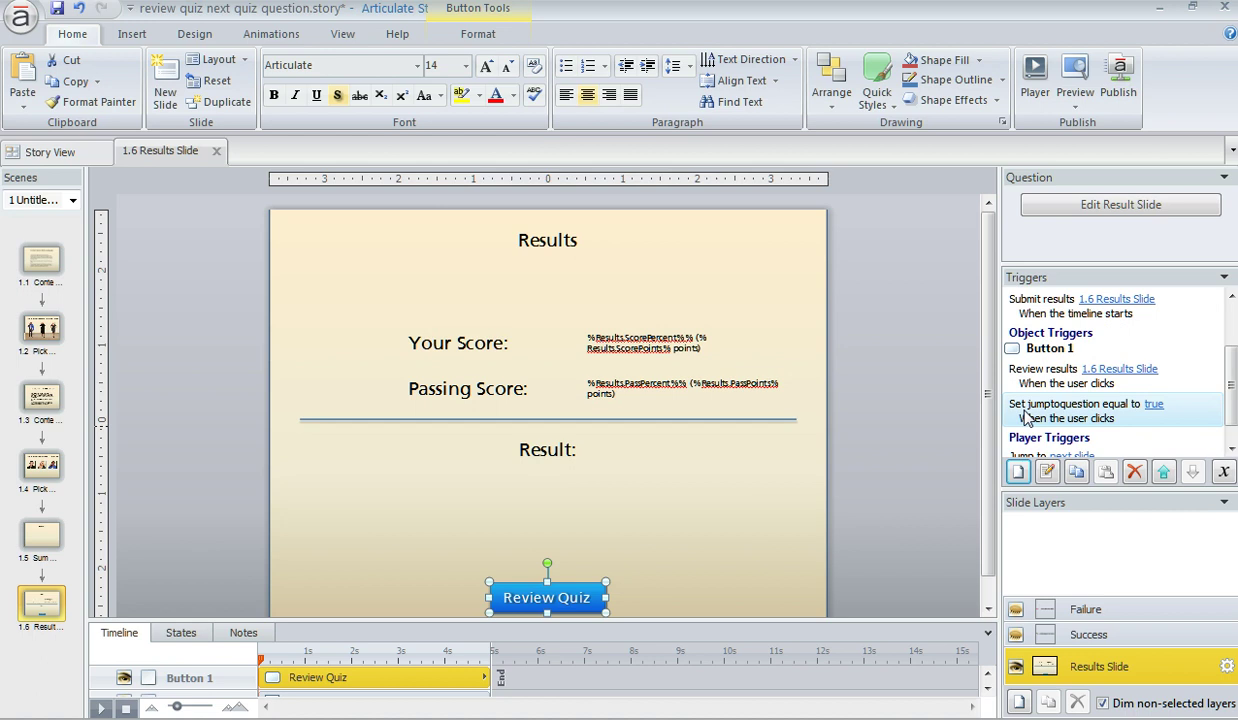
{"action": "left_click", "coordinate": [1164, 476]}
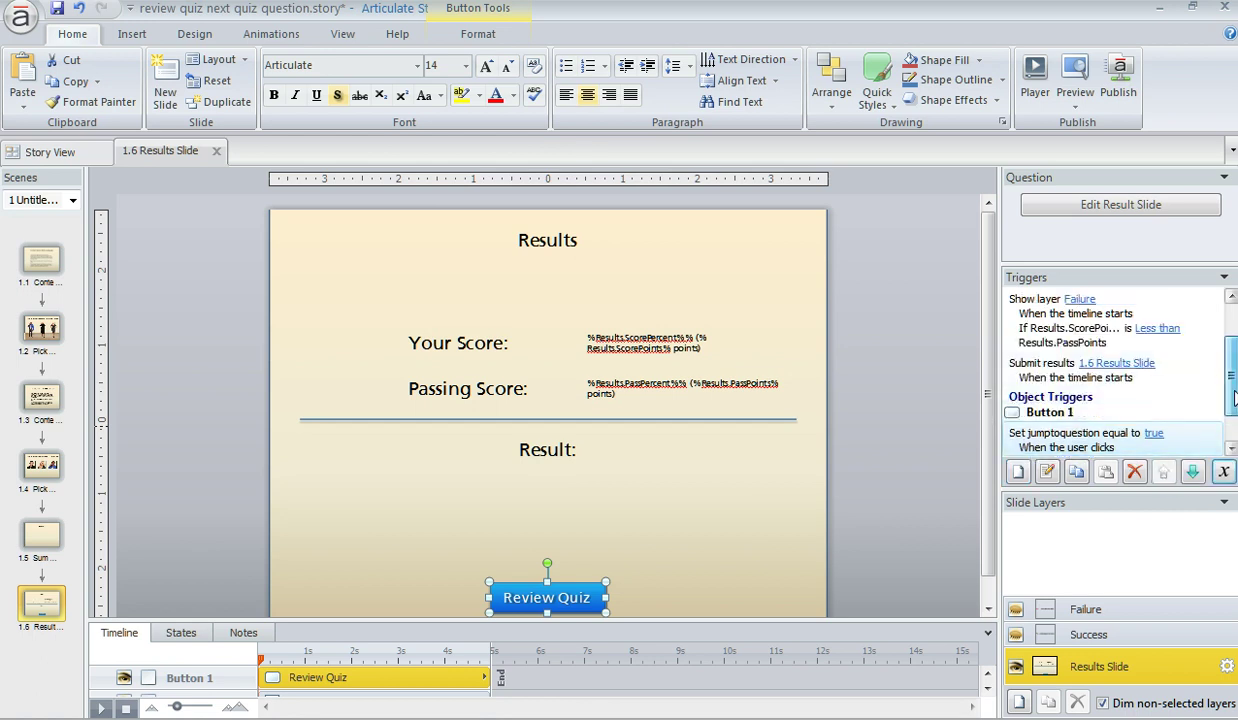
{"action": "scroll", "coordinate": [1234, 397], "scroll_direction": "down", "scroll_amount": 2}
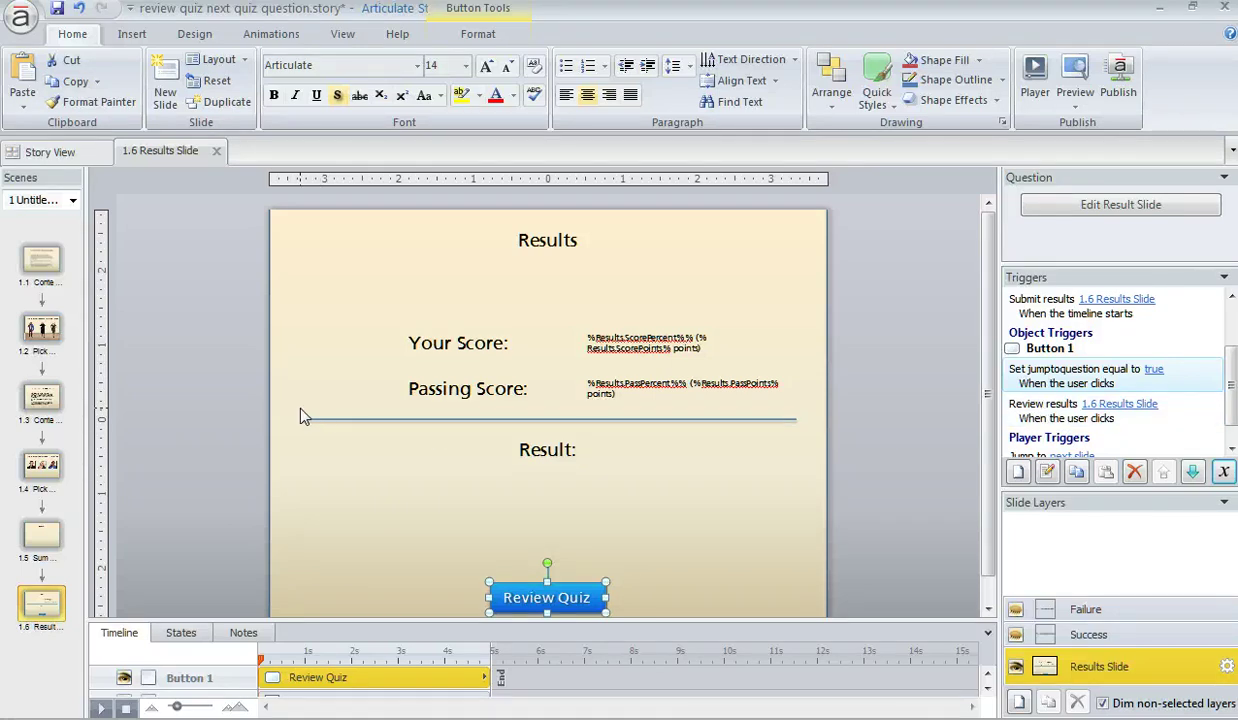
- On slide 1.2, draft a trigger jumping to slide 1.4 Pick One when the user clicks
{"action": "left_click", "coordinate": [42, 329]}
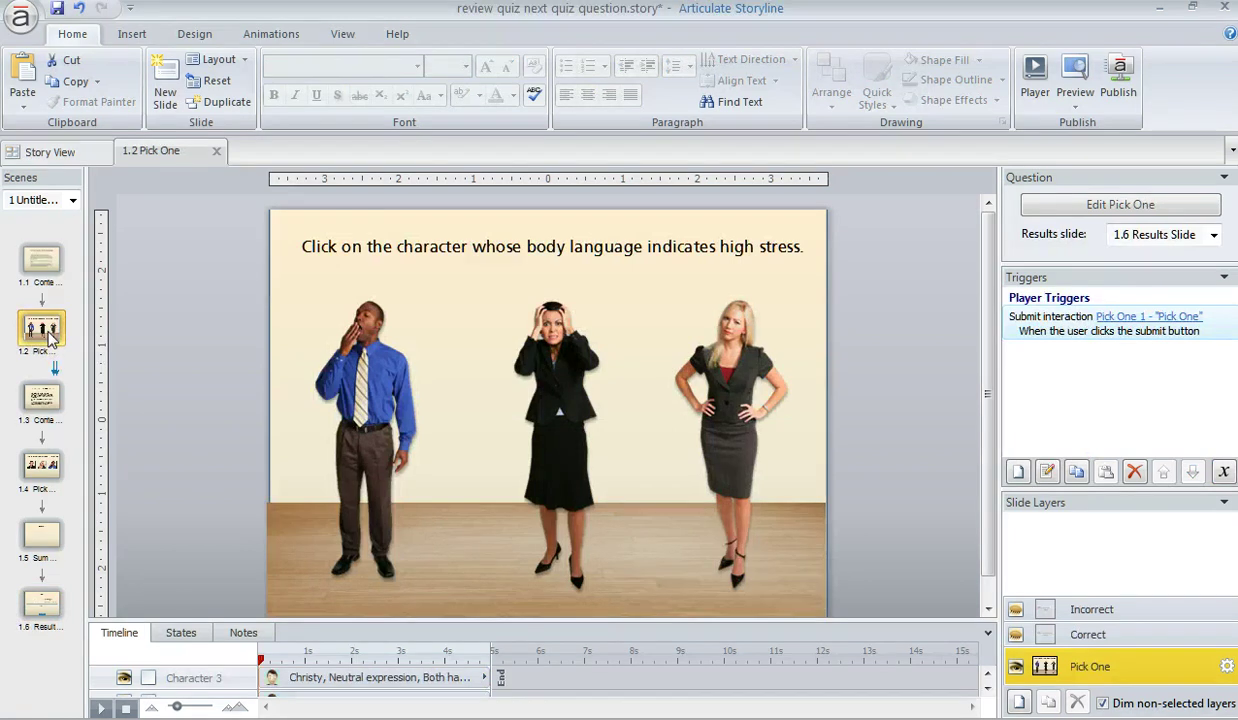
{"action": "left_click", "coordinate": [1018, 472]}
{"action": "left_click", "coordinate": [806, 186]}
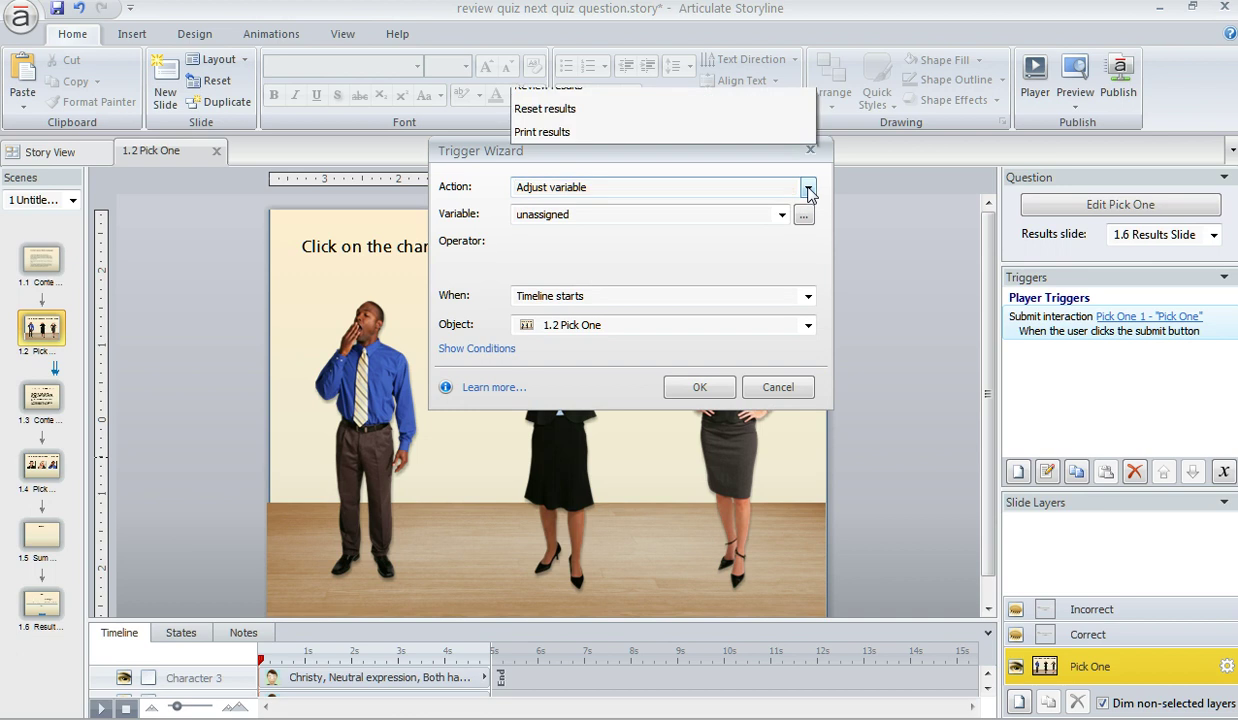
{"action": "left_click", "coordinate": [805, 193]}
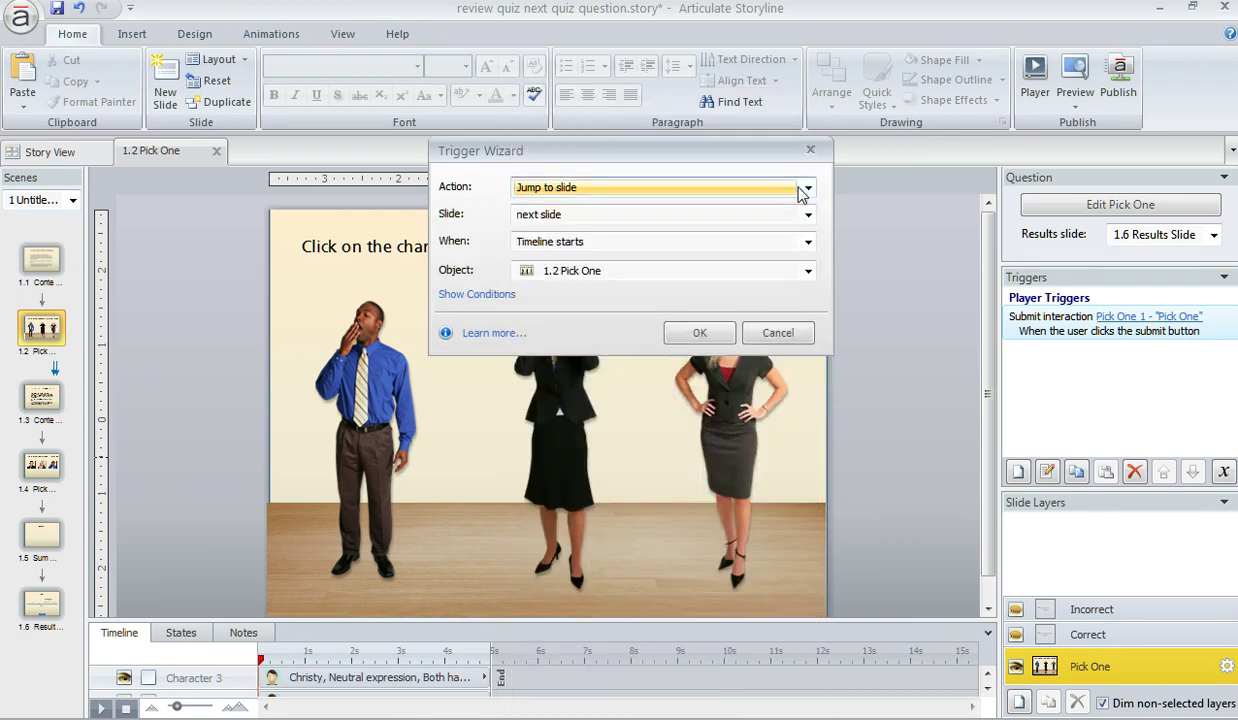
{"action": "left_click", "coordinate": [807, 215]}
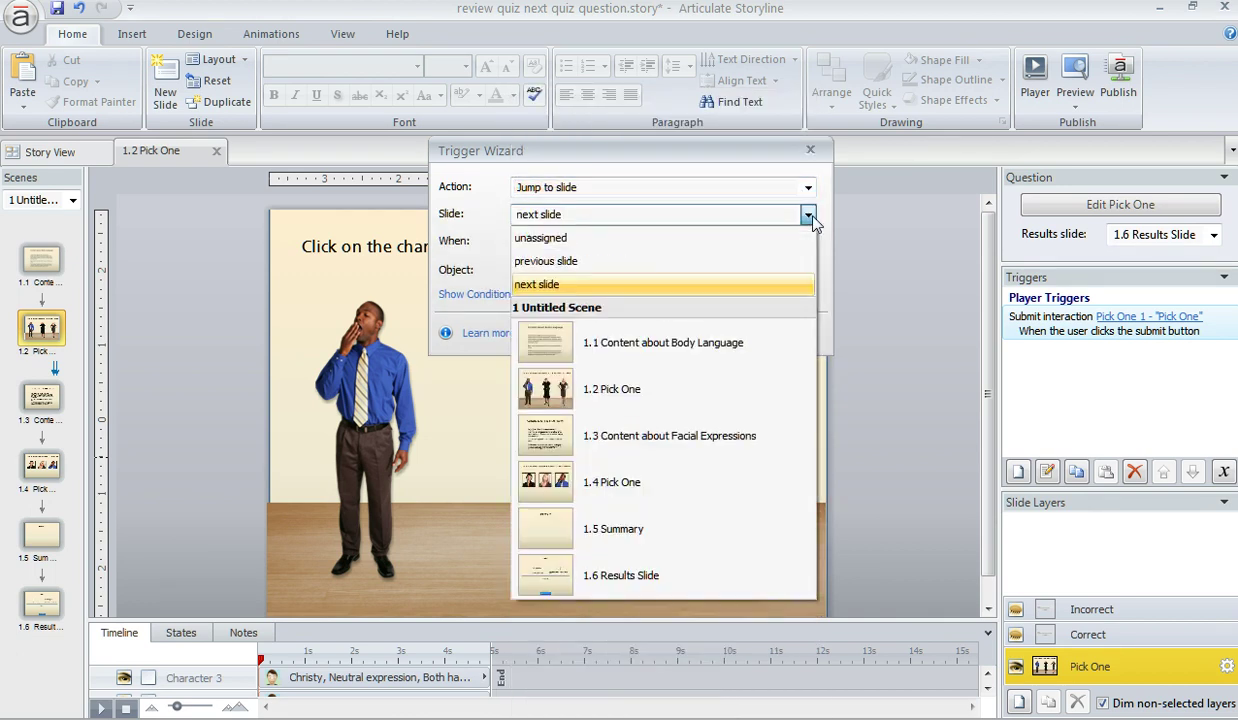
{"action": "left_click", "coordinate": [729, 487]}
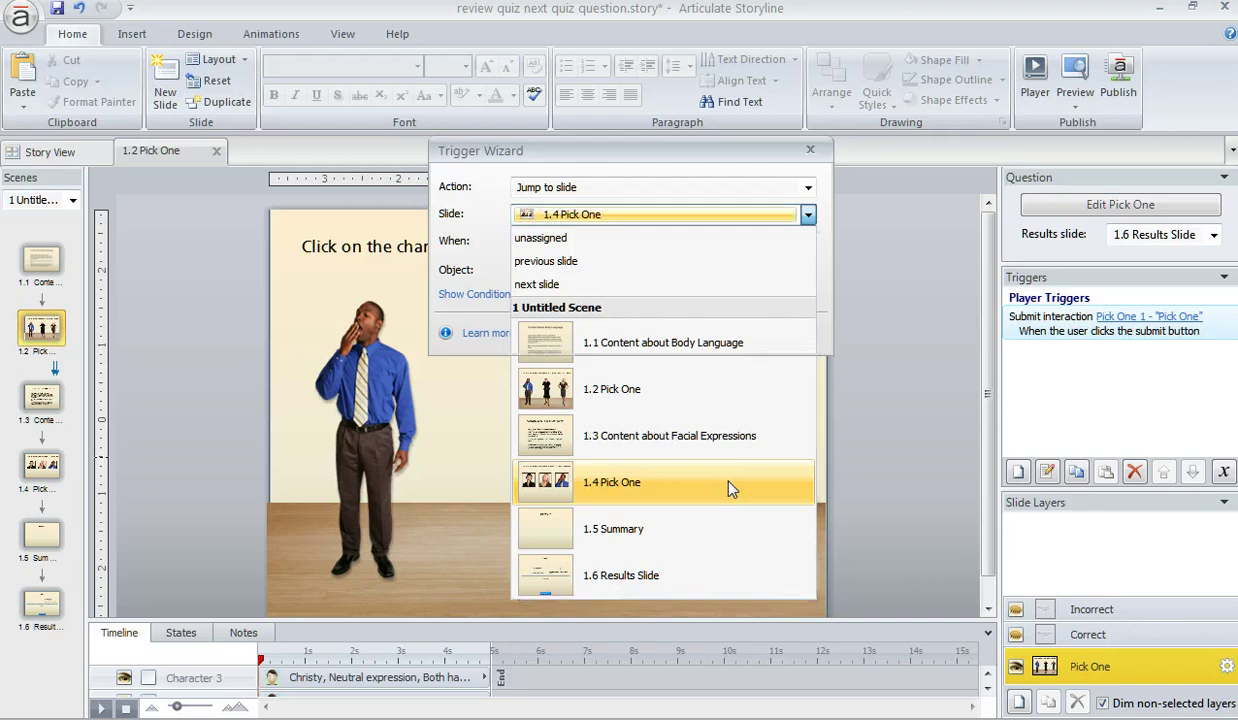
{"action": "left_click", "coordinate": [808, 242]}
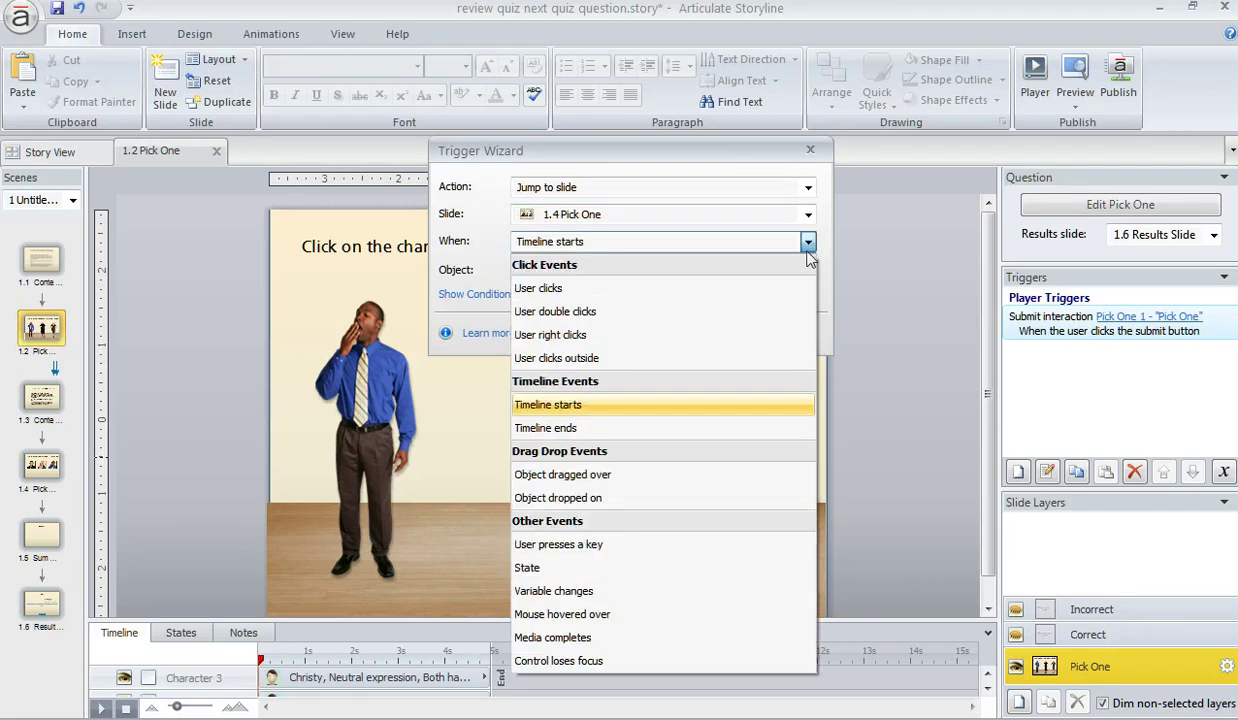
{"action": "left_click", "coordinate": [767, 274]}
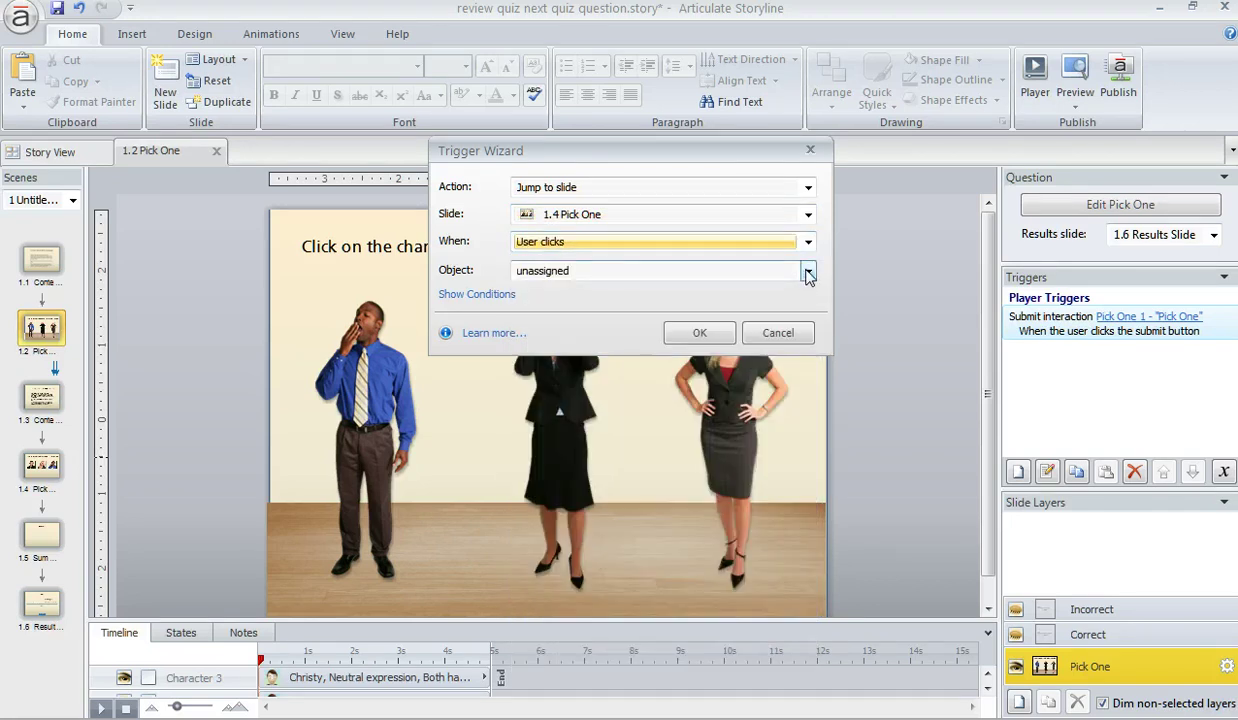
{"action": "left_click", "coordinate": [808, 271]}
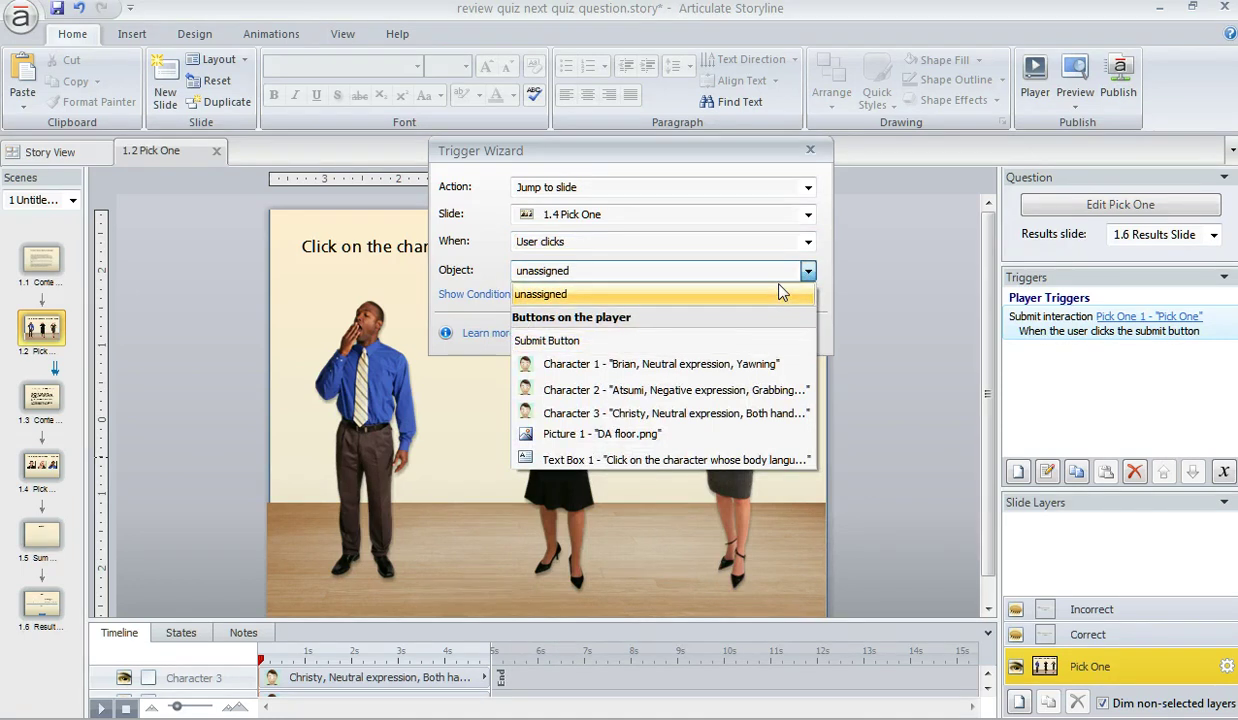
{"action": "left_click", "coordinate": [805, 272]}
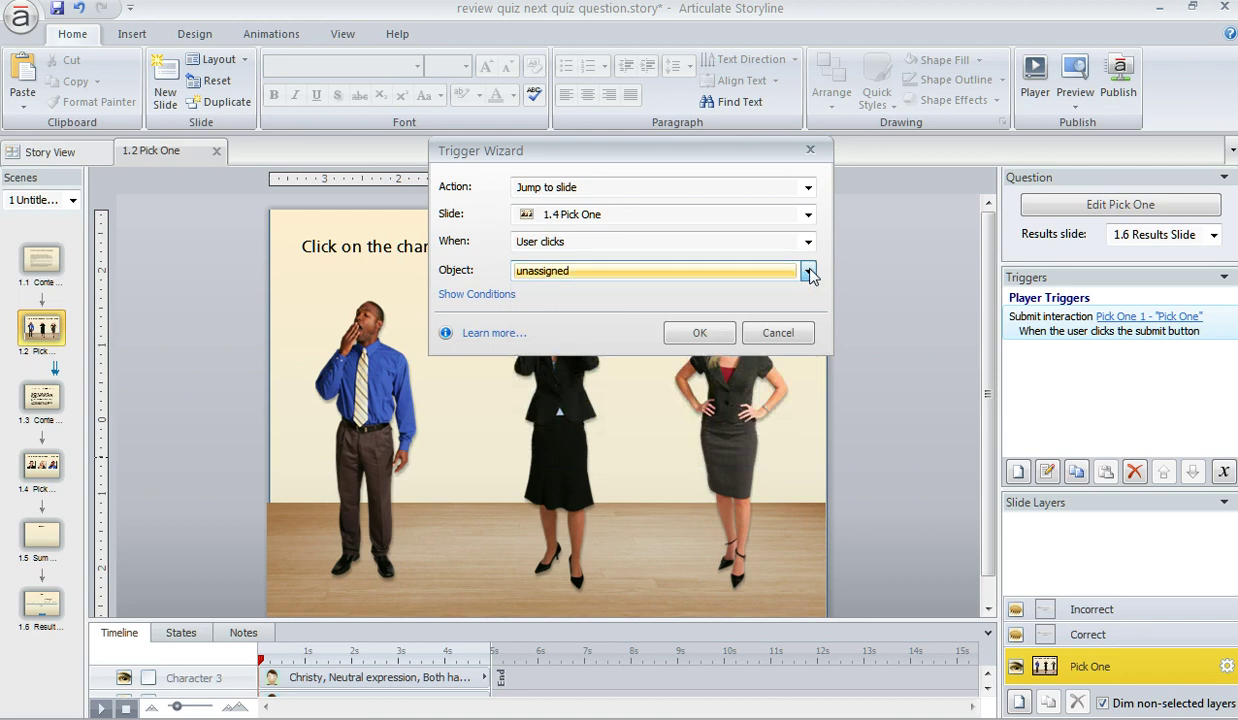
- Discard the draft trigger and enable Next navigation in the Pick One slide properties
{"action": "left_click", "coordinate": [778, 333]}
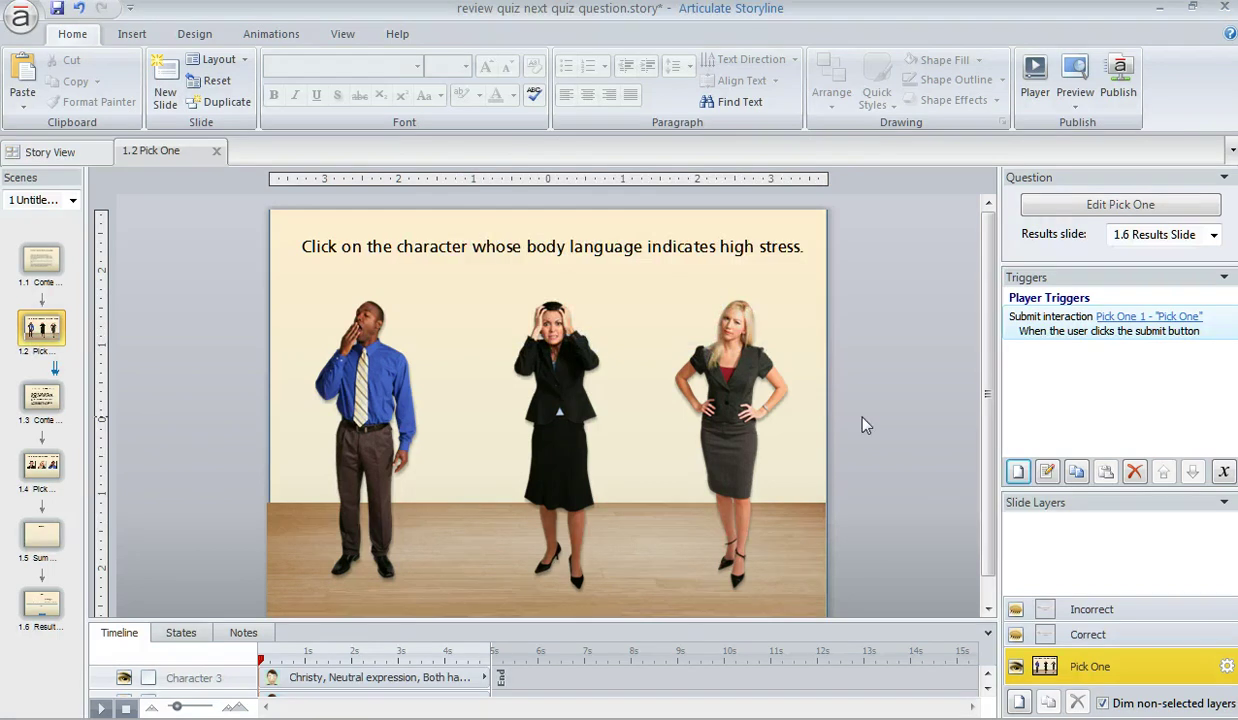
{"action": "left_click", "coordinate": [1227, 667]}
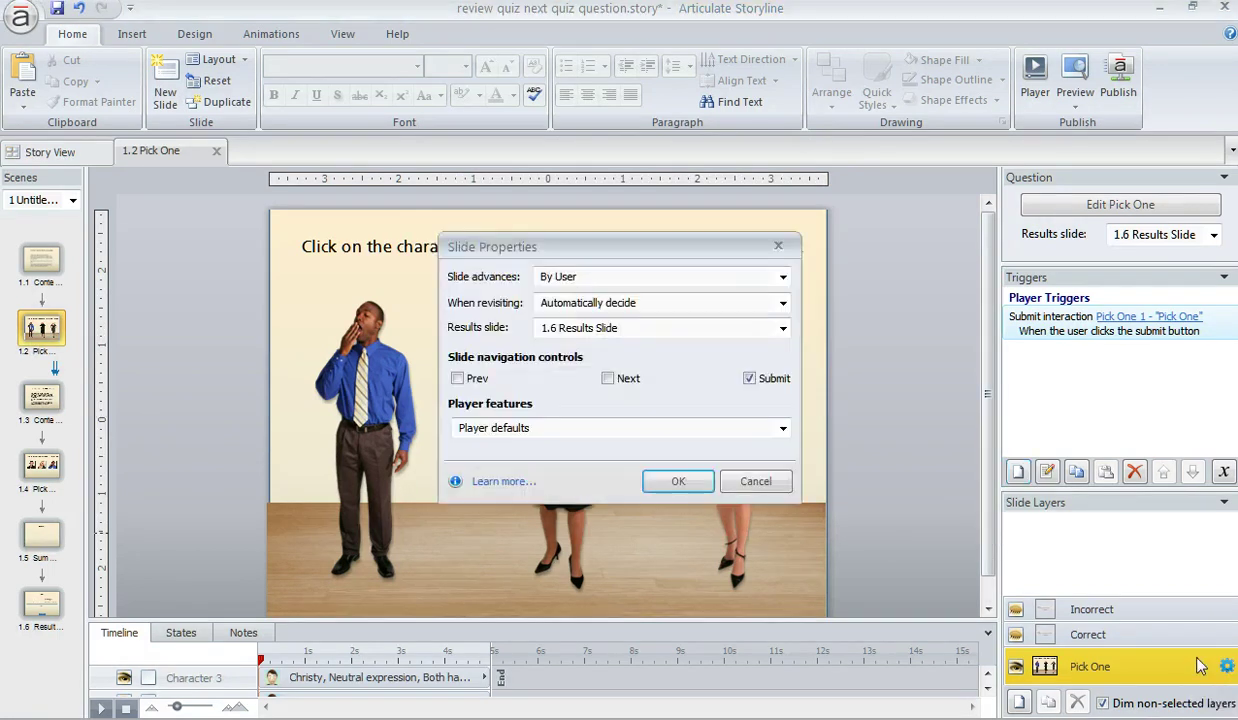
{"action": "left_click", "coordinate": [608, 379]}
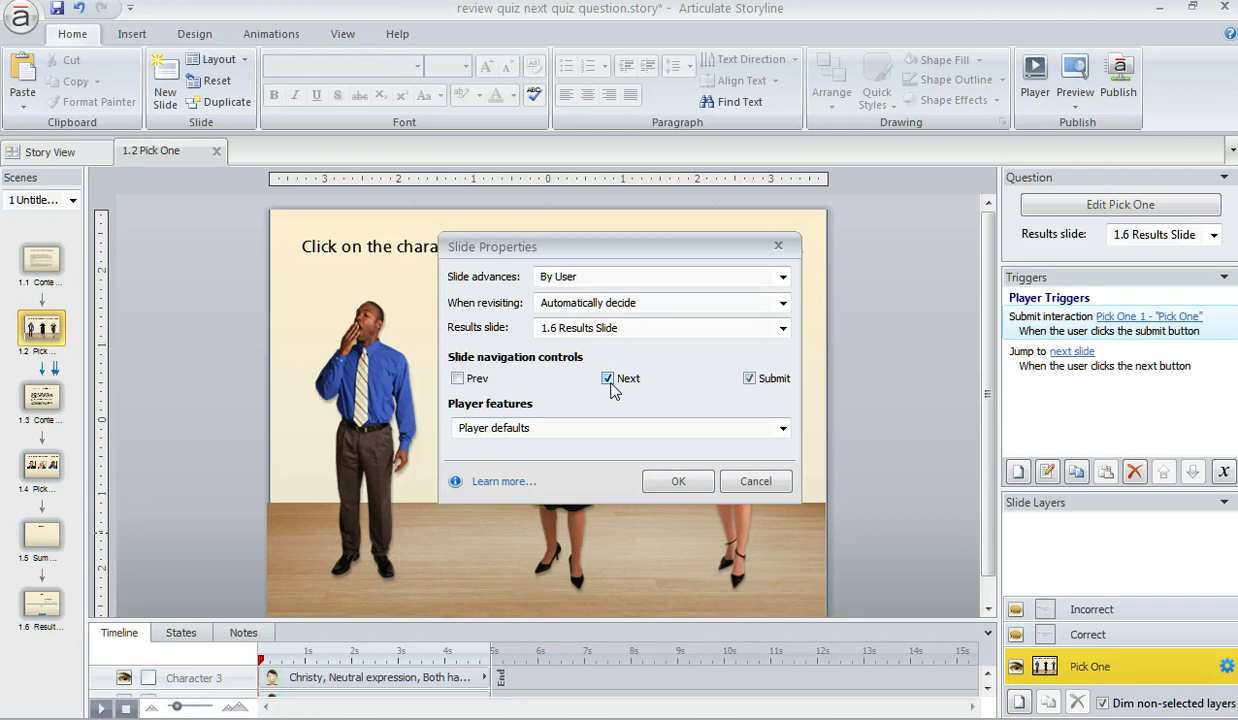
{"action": "left_click", "coordinate": [677, 483]}
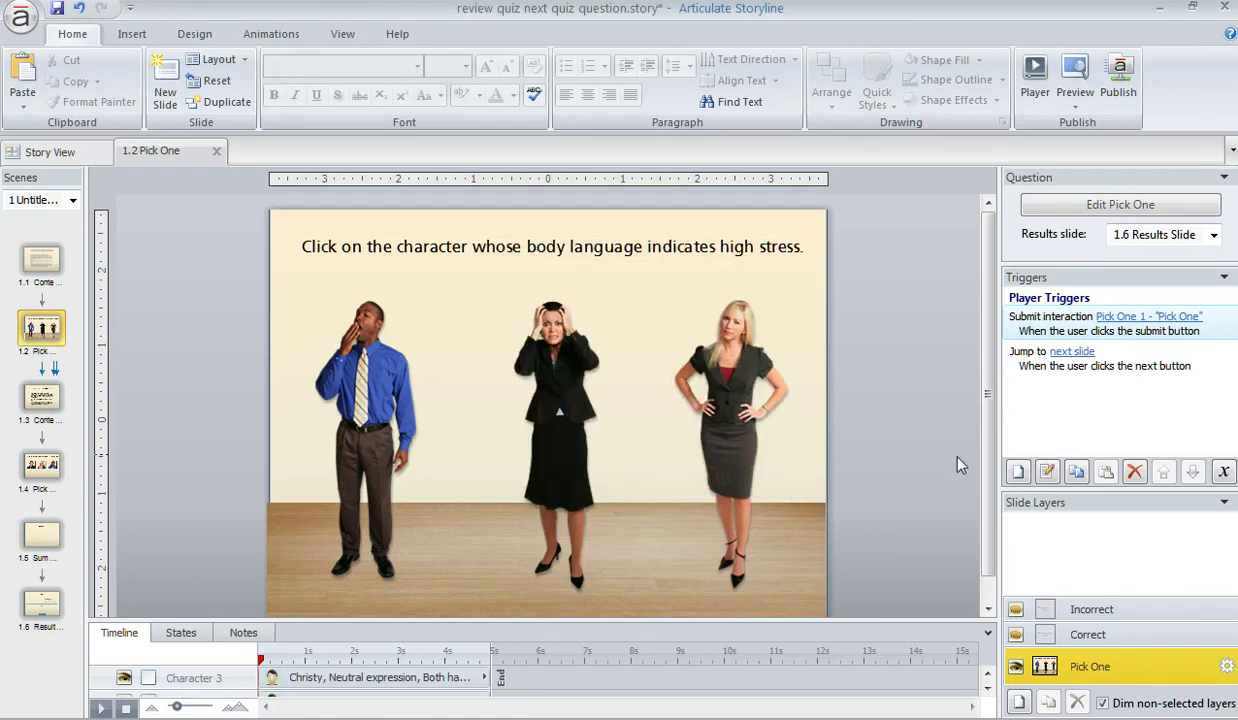
- Create a trigger jumping to 1.4 Pick One when the user clicks the Next Button
{"action": "left_click", "coordinate": [1016, 473]}
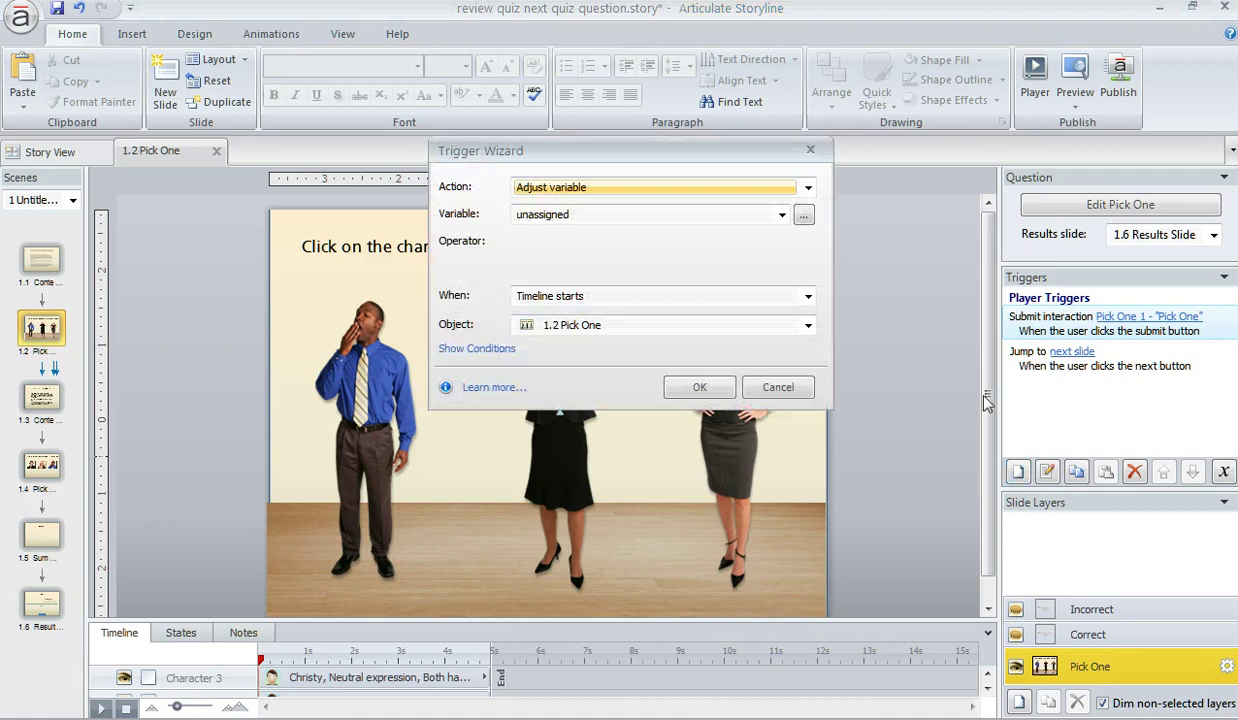
{"action": "left_click", "coordinate": [808, 187]}
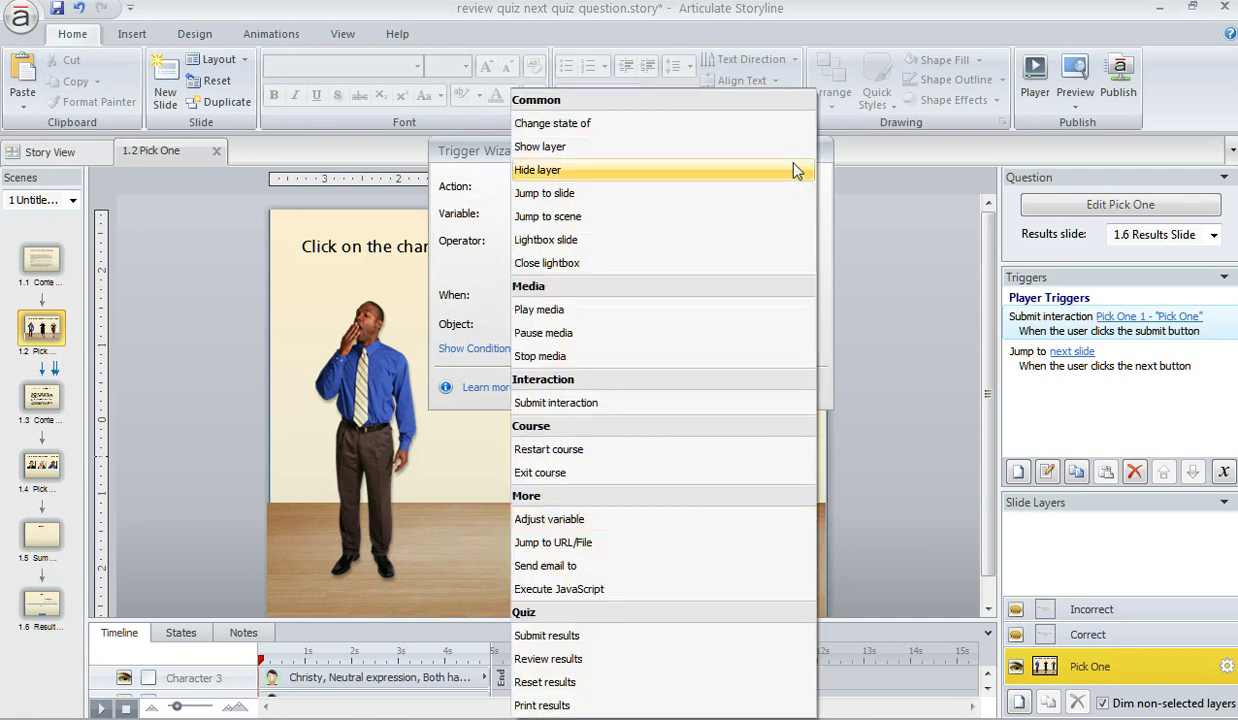
{"action": "left_click", "coordinate": [786, 194]}
{"action": "left_click", "coordinate": [807, 215]}
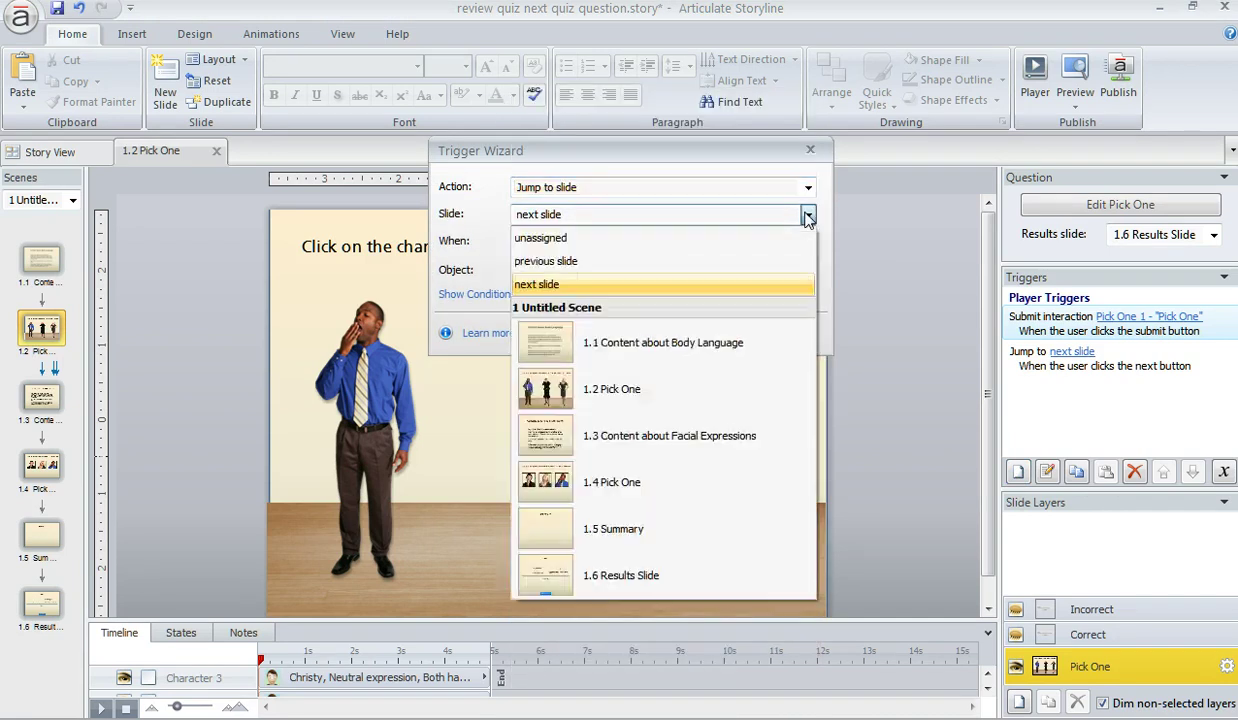
{"action": "left_click", "coordinate": [731, 481]}
{"action": "left_click", "coordinate": [807, 242]}
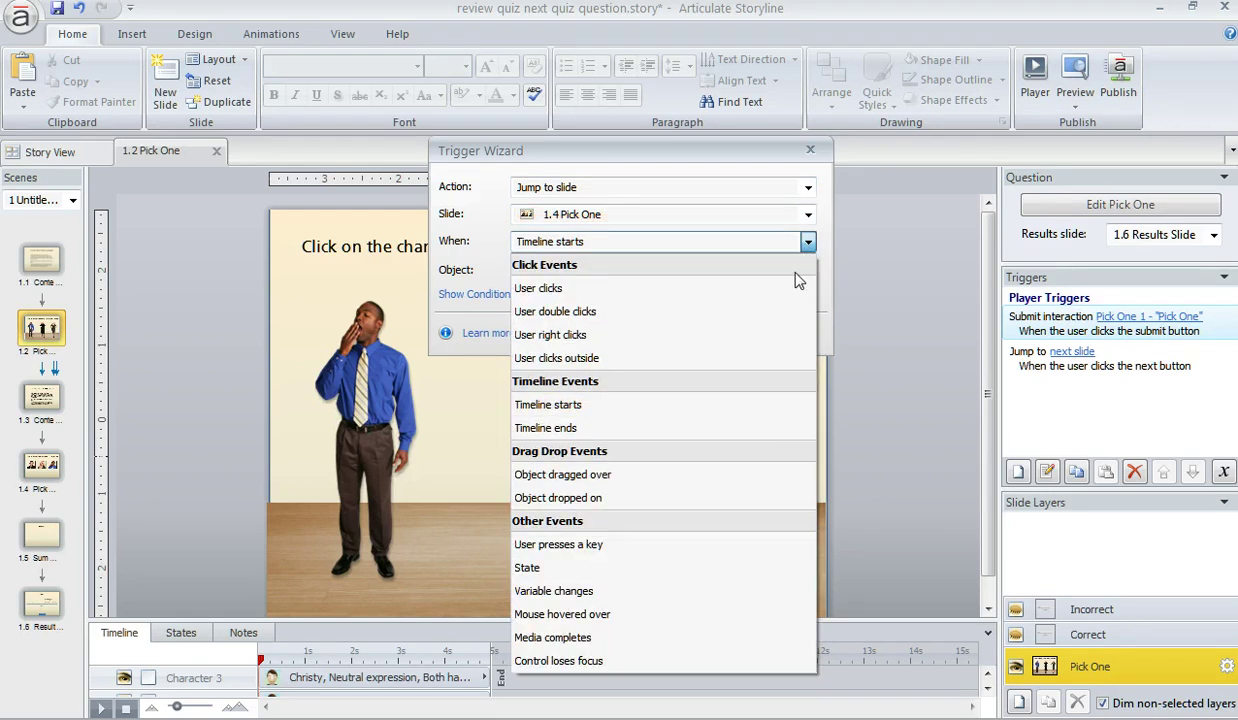
{"action": "left_click", "coordinate": [796, 285]}
{"action": "left_click", "coordinate": [808, 270]}
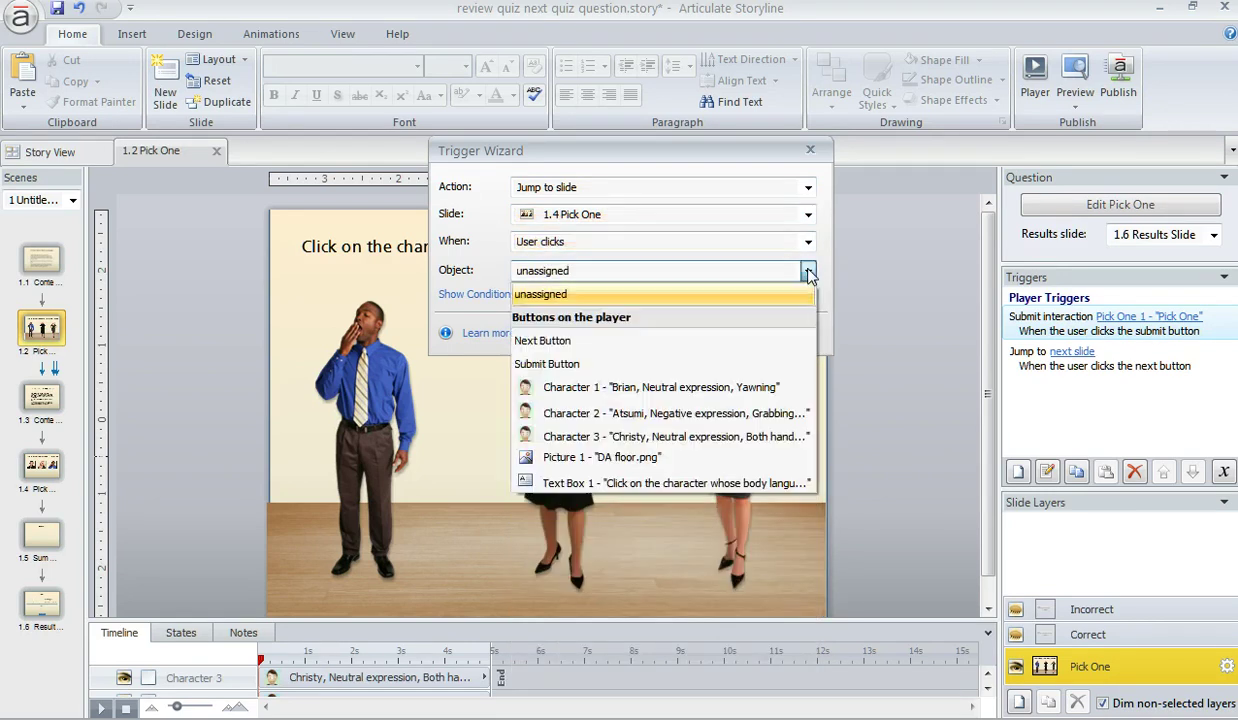
{"action": "left_click", "coordinate": [765, 340]}
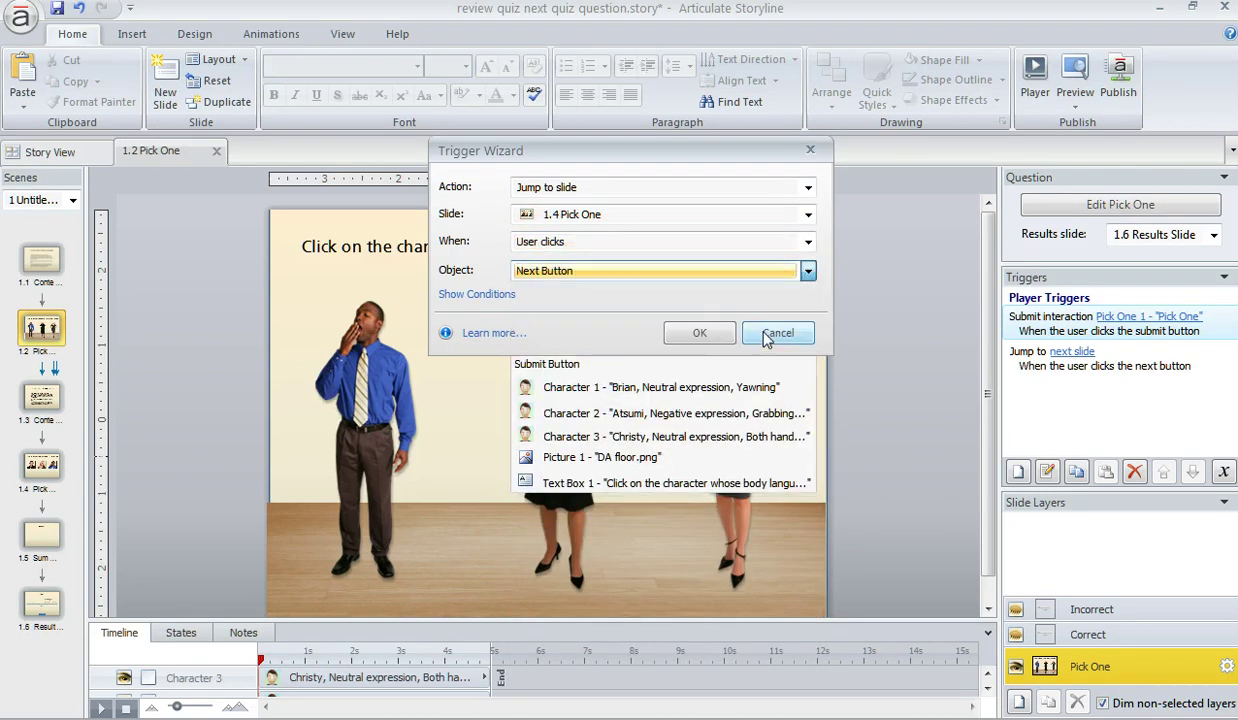
- Add the condition jumptoquestion equal to True and save the trigger
{"action": "left_click", "coordinate": [489, 298]}
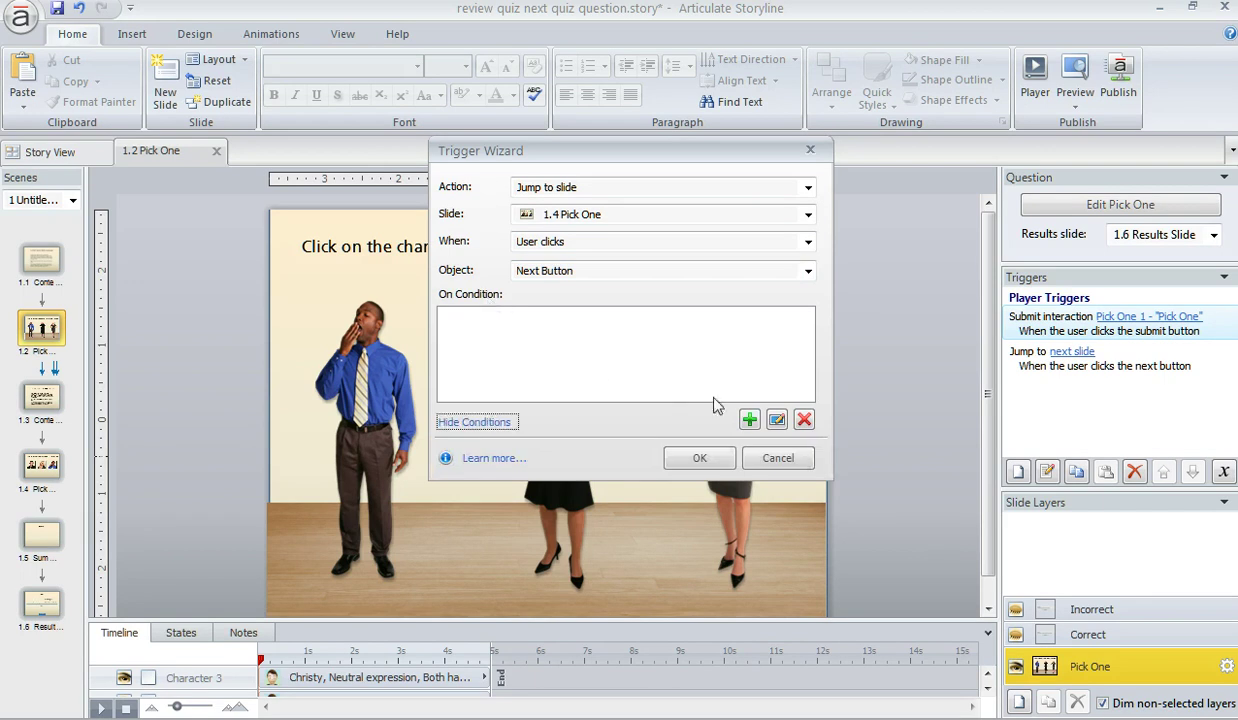
{"action": "left_click", "coordinate": [749, 419]}
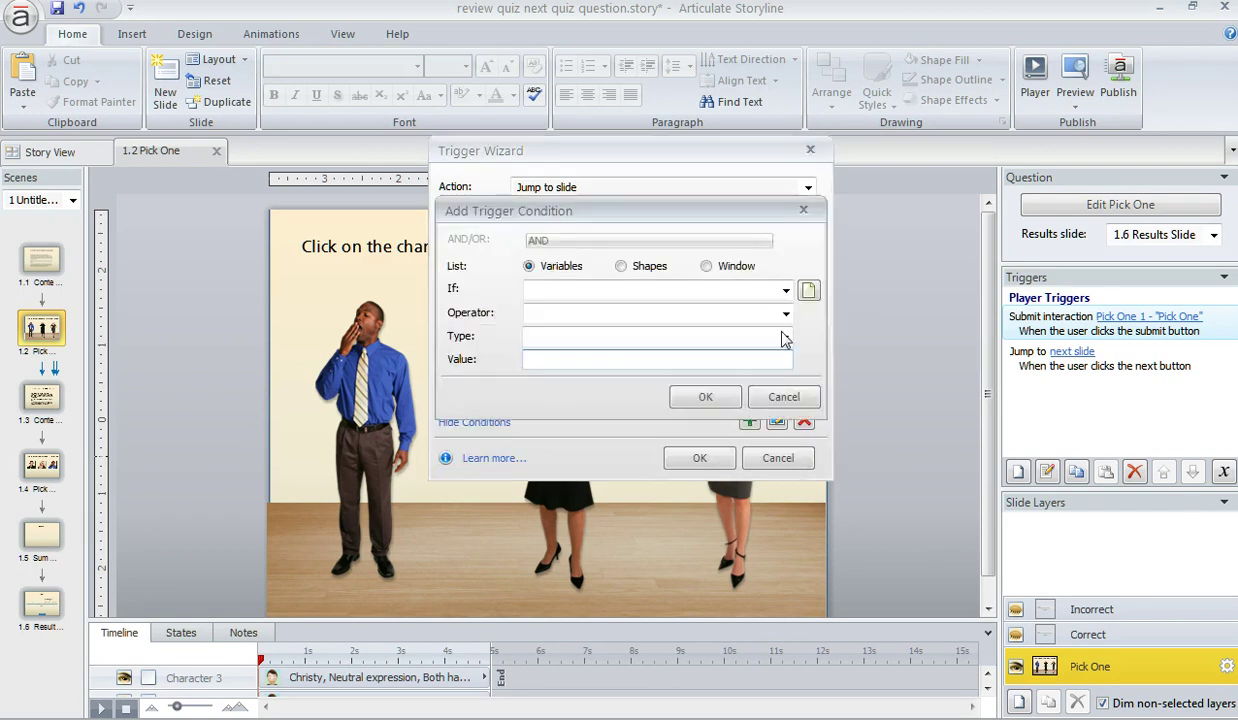
{"action": "left_click", "coordinate": [778, 290]}
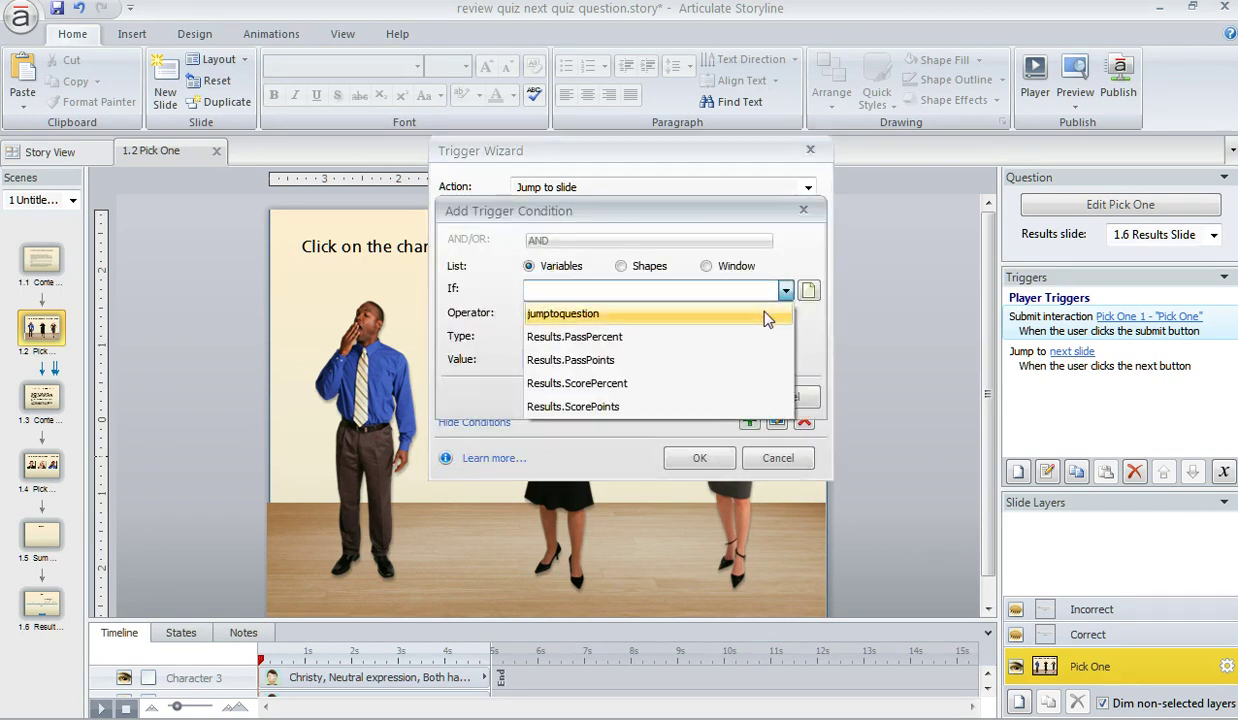
{"action": "left_click", "coordinate": [764, 313]}
{"action": "left_click", "coordinate": [784, 314]}
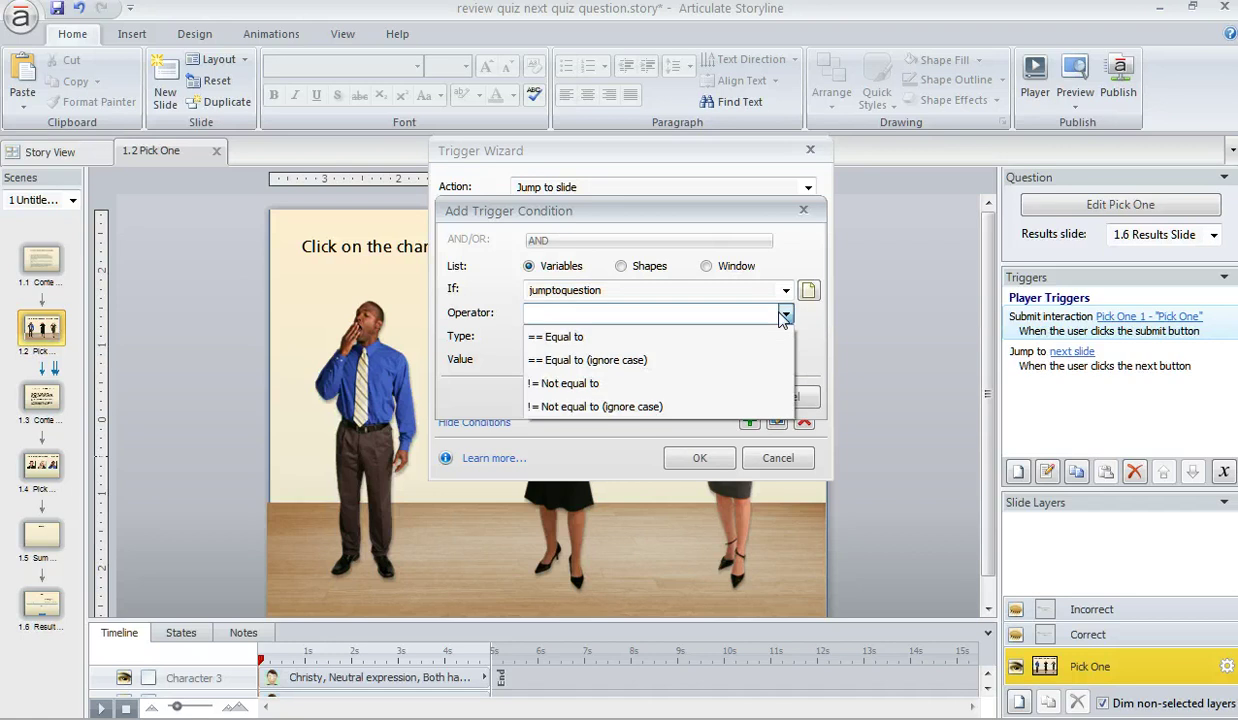
{"action": "left_click", "coordinate": [782, 338]}
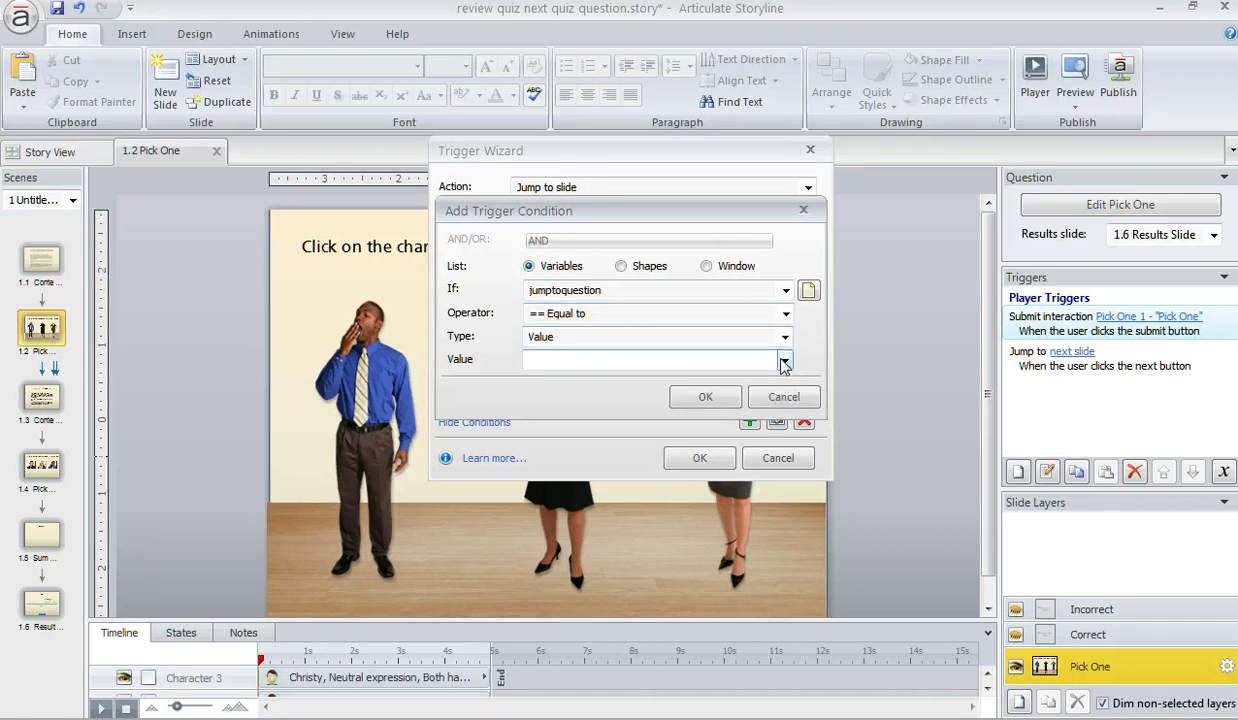
{"action": "left_click", "coordinate": [783, 361]}
{"action": "left_click", "coordinate": [771, 380]}
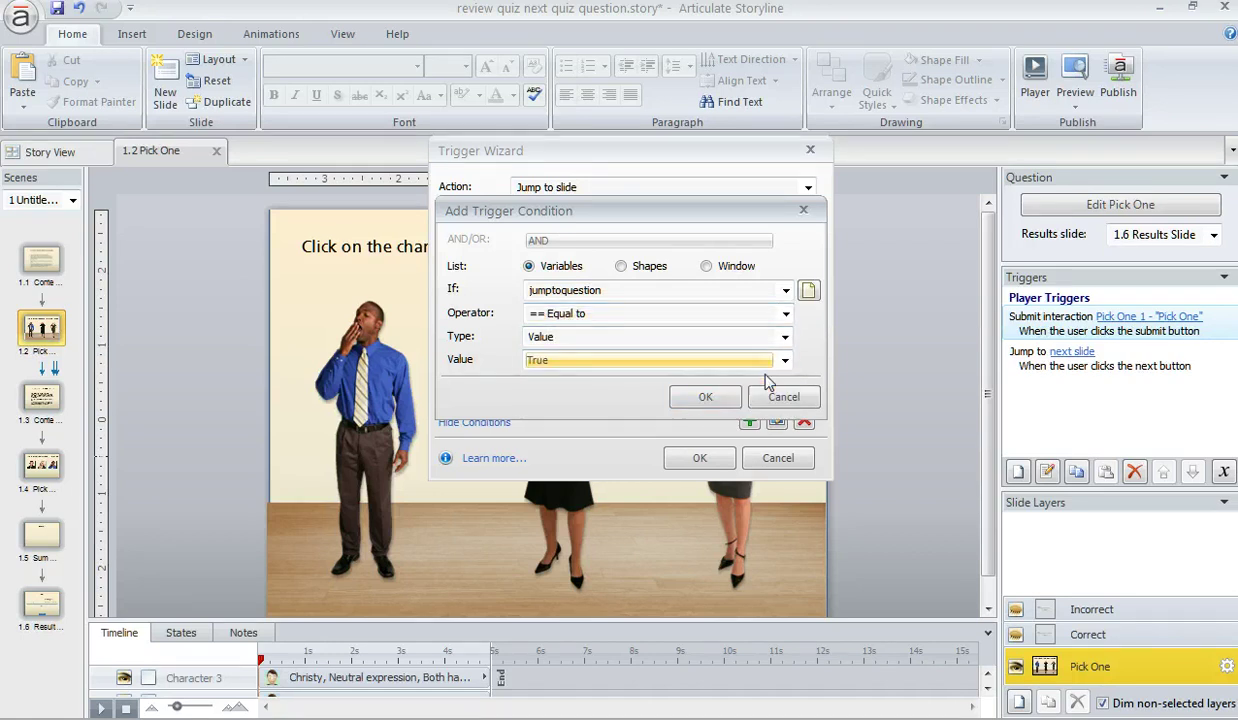
{"action": "left_click", "coordinate": [705, 397]}
{"action": "left_click", "coordinate": [700, 457]}
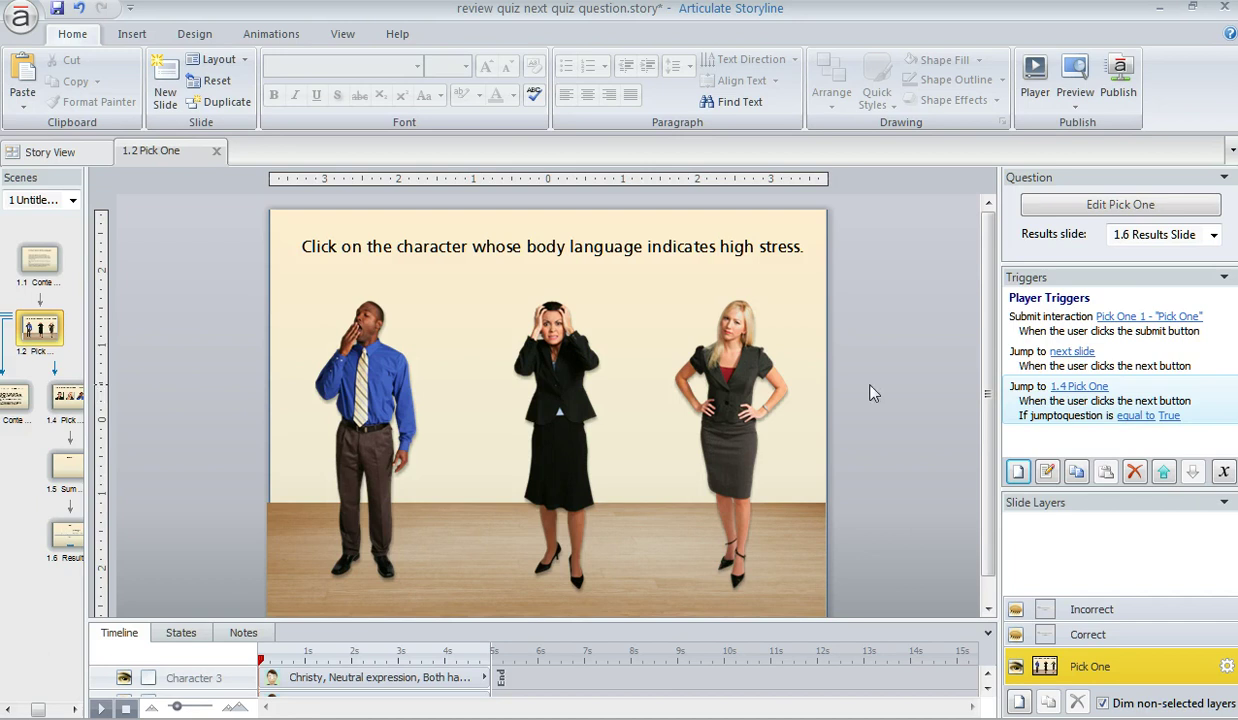
- Untick Next under slide navigation controls in slide 1.2's properties, removing its default trigger
{"action": "left_click", "coordinate": [1222, 668]}
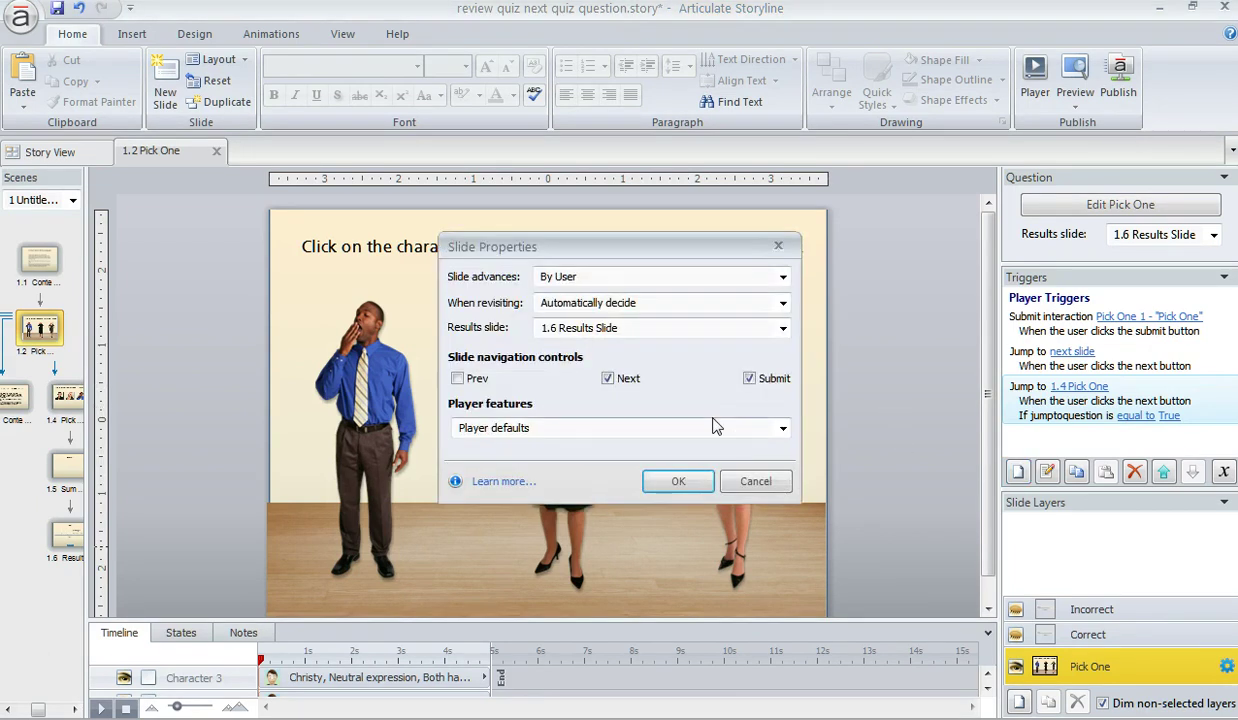
{"action": "left_click", "coordinate": [608, 379]}
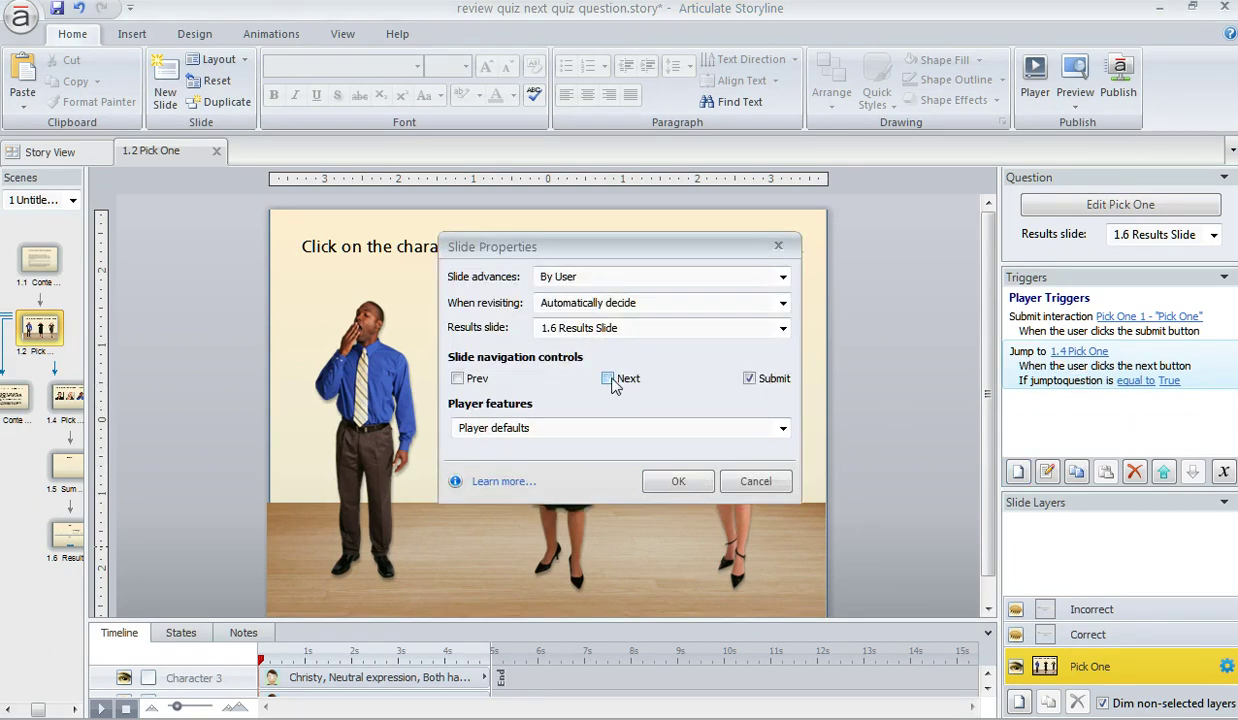
{"action": "left_click", "coordinate": [677, 484]}
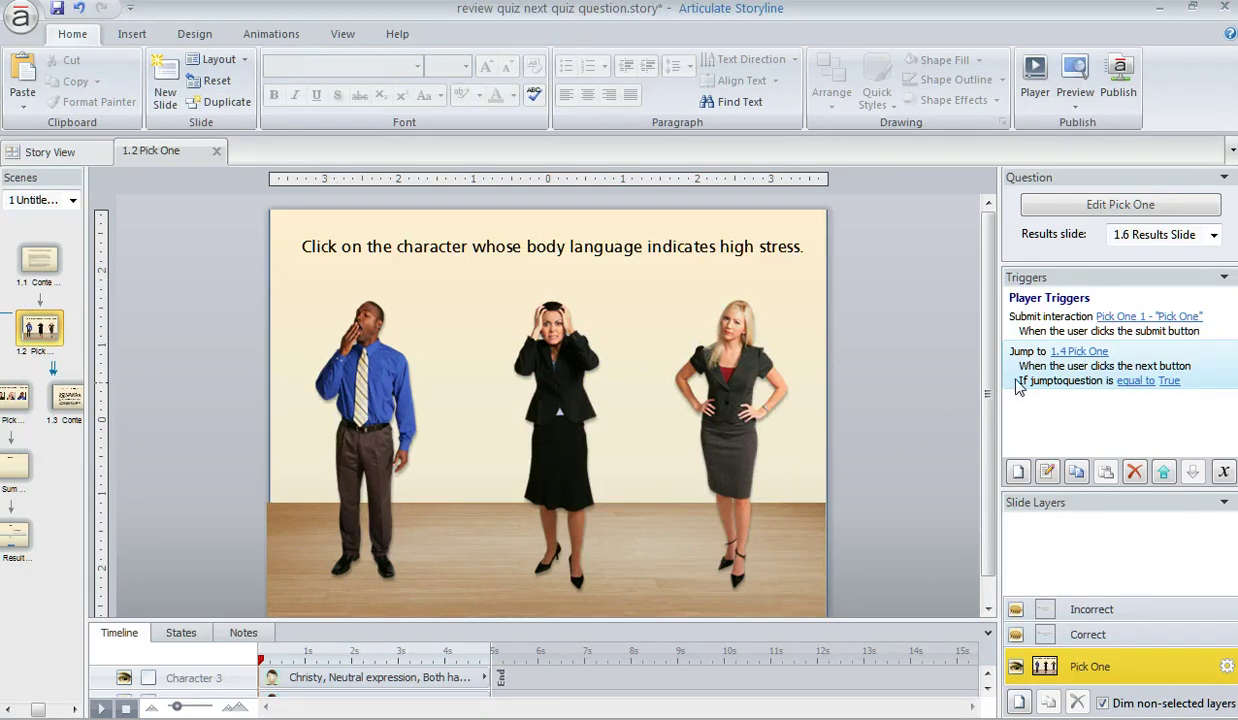
- Preview the course and answer the first question correctly with the stressed woman
{"action": "left_click", "coordinate": [1077, 80]}
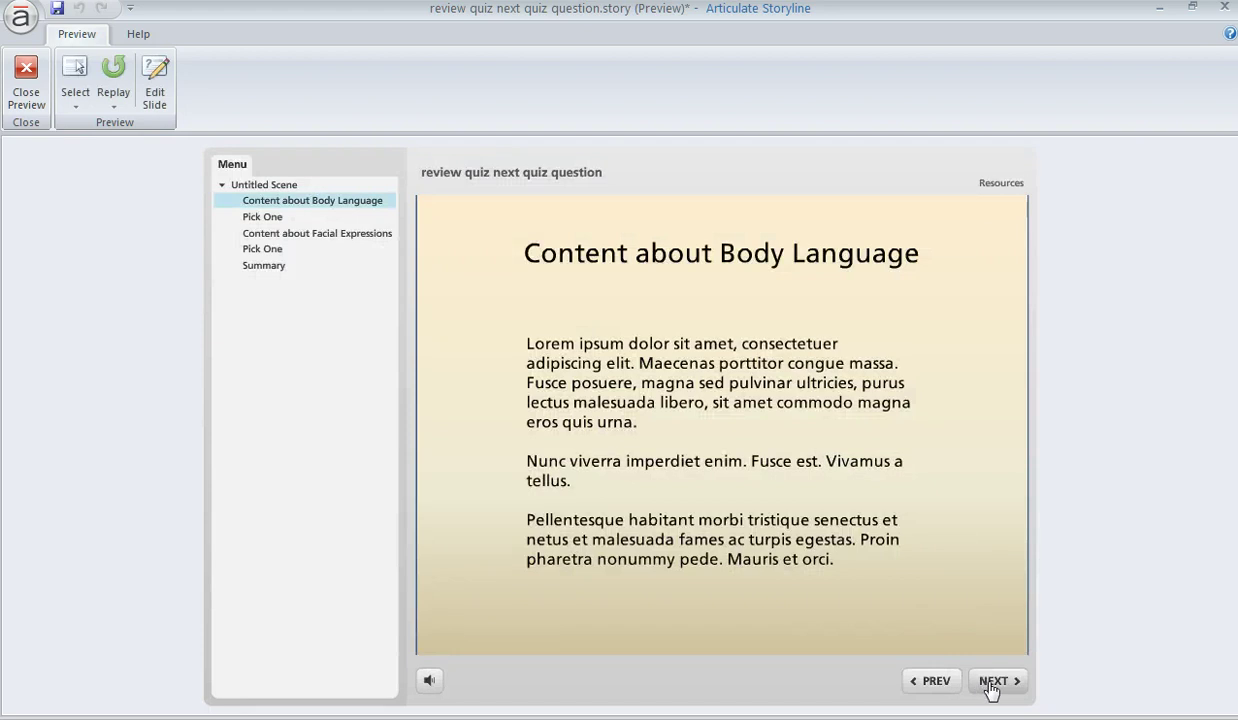
{"action": "left_click", "coordinate": [990, 686]}
{"action": "left_click", "coordinate": [740, 465]}
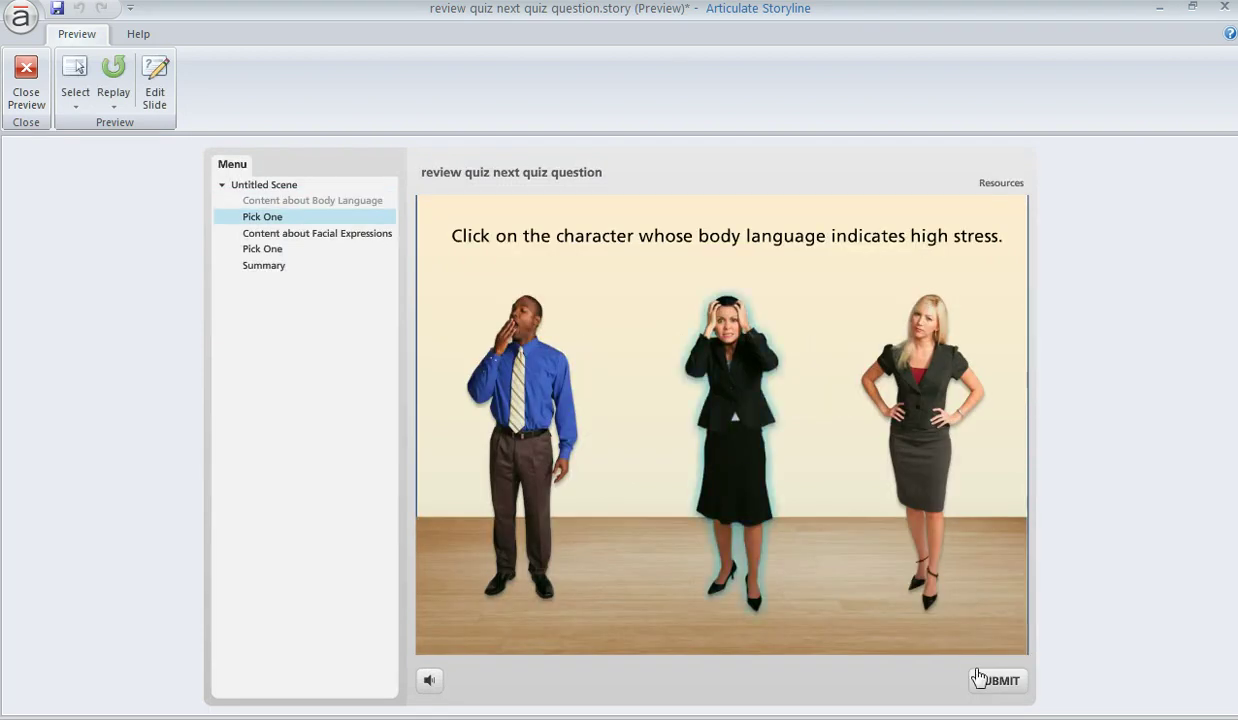
{"action": "left_click", "coordinate": [985, 679]}
{"action": "left_click", "coordinate": [738, 482]}
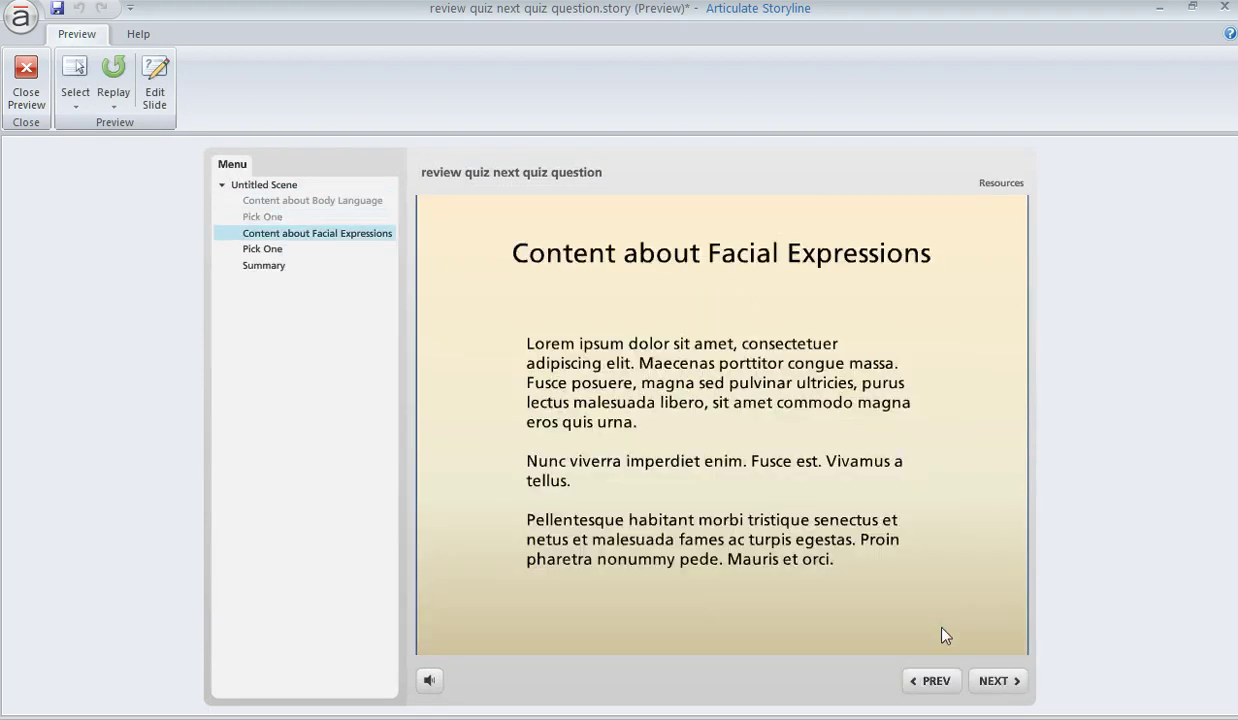
- Answer the yawning man on question two, reach results, then Review Quiz and go Next
{"action": "left_click", "coordinate": [993, 686]}
{"action": "left_click", "coordinate": [872, 420]}
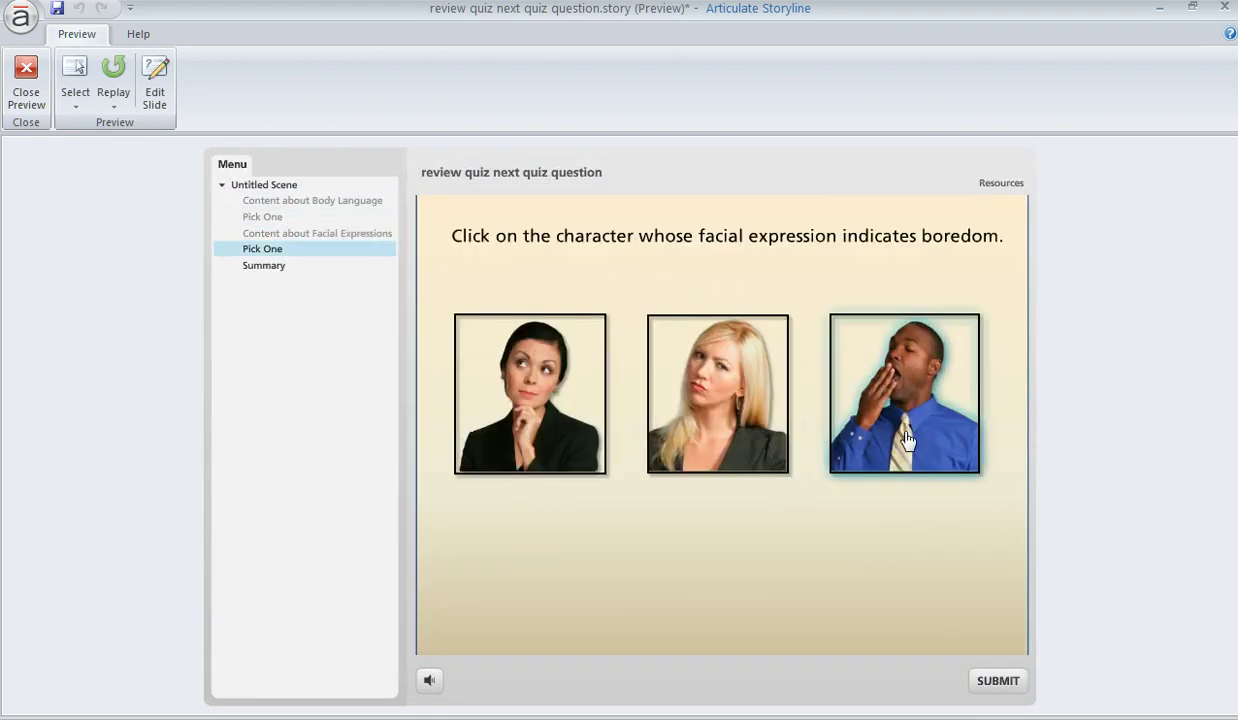
{"action": "left_click", "coordinate": [993, 680]}
{"action": "left_click", "coordinate": [724, 484]}
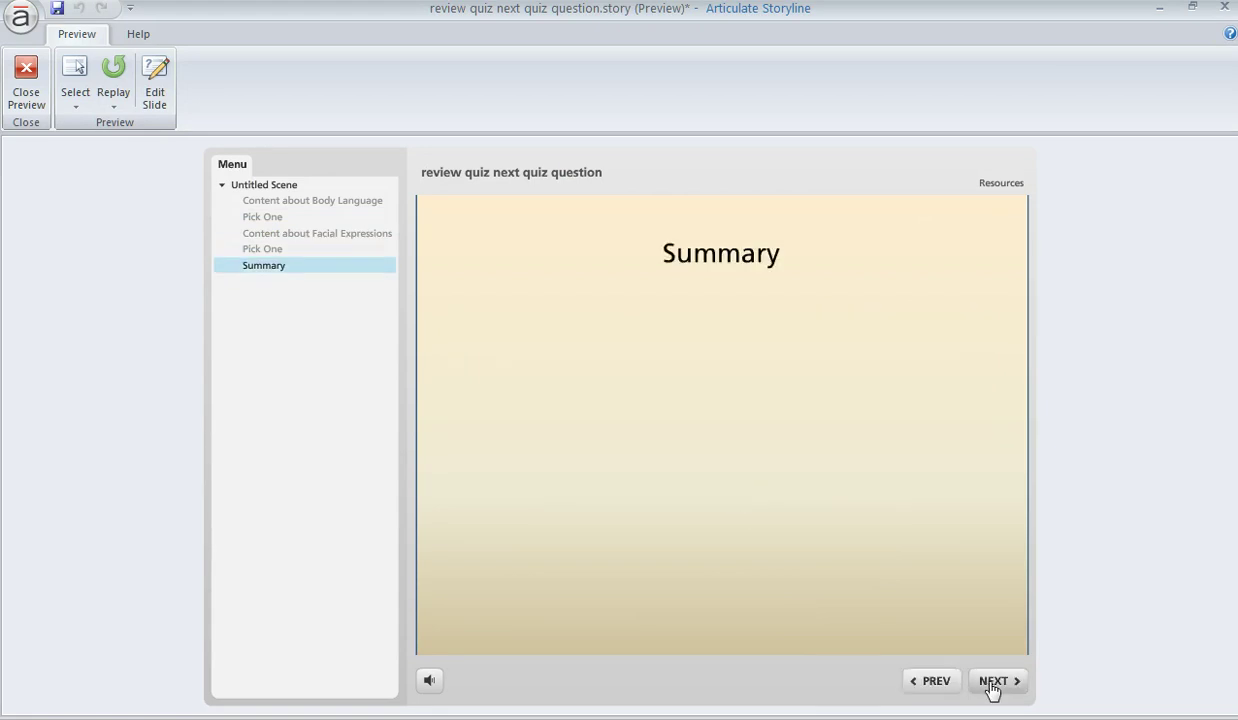
{"action": "left_click", "coordinate": [993, 681]}
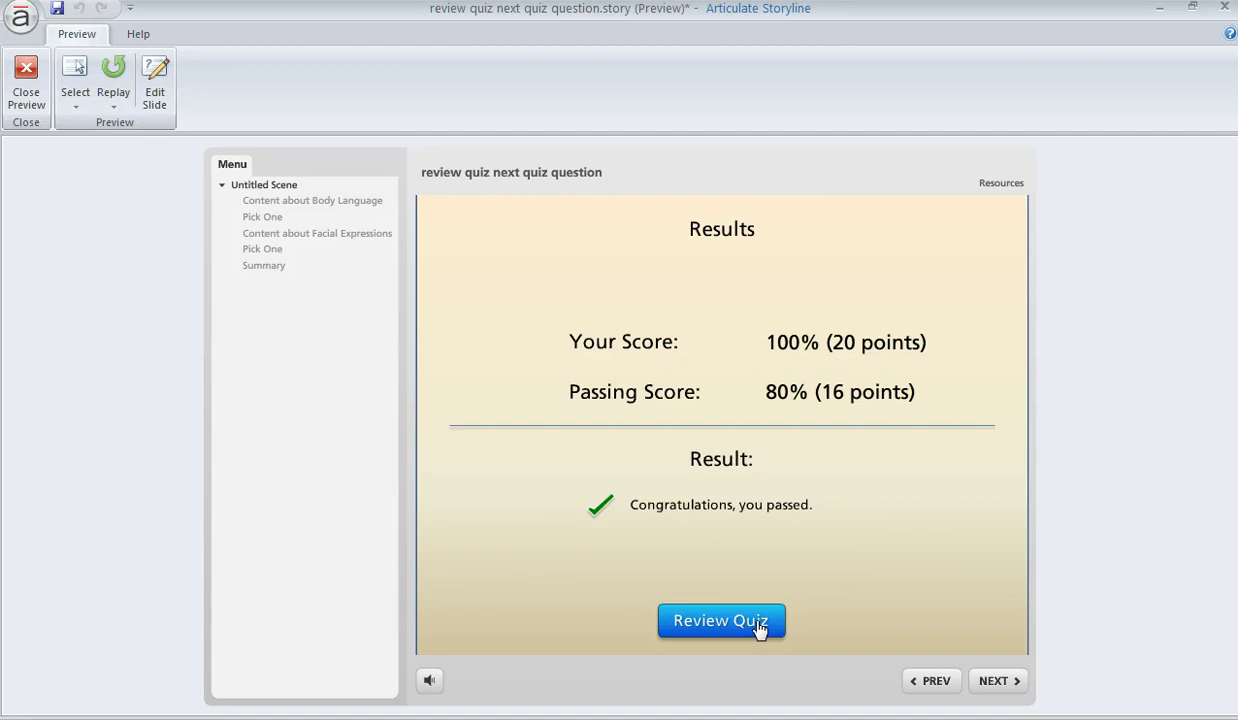
{"action": "left_click", "coordinate": [721, 621]}
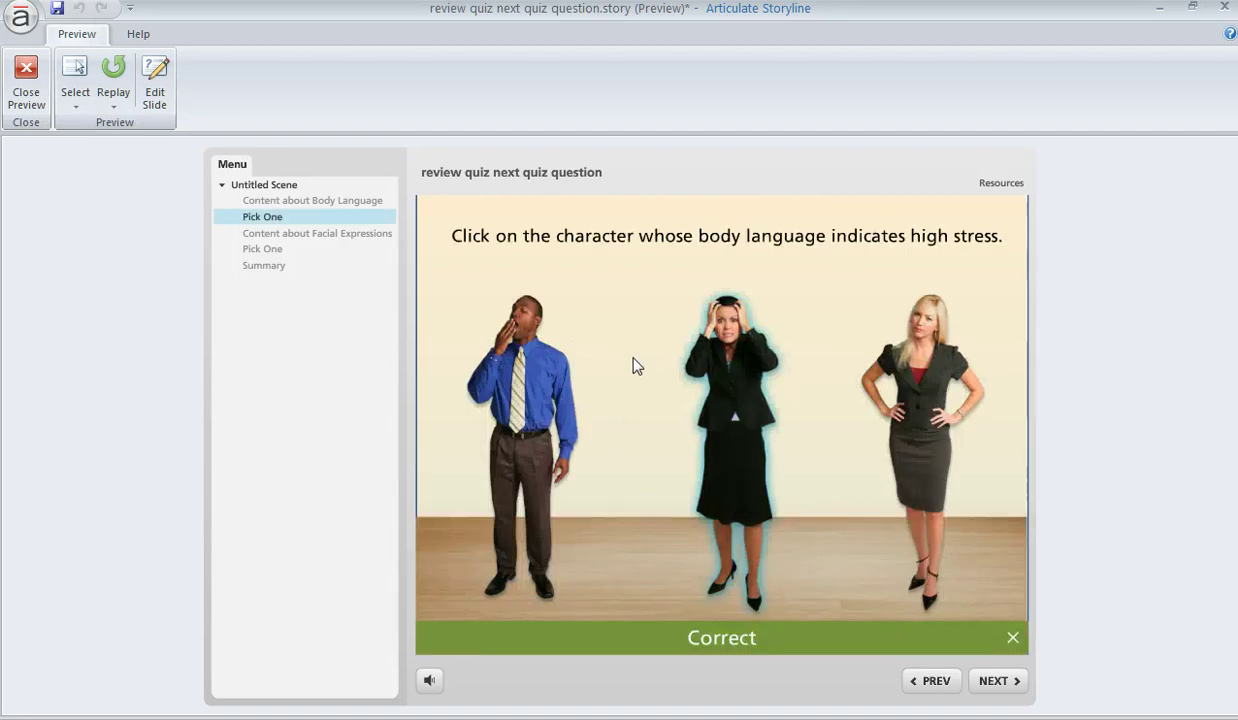
{"action": "left_click", "coordinate": [984, 682]}
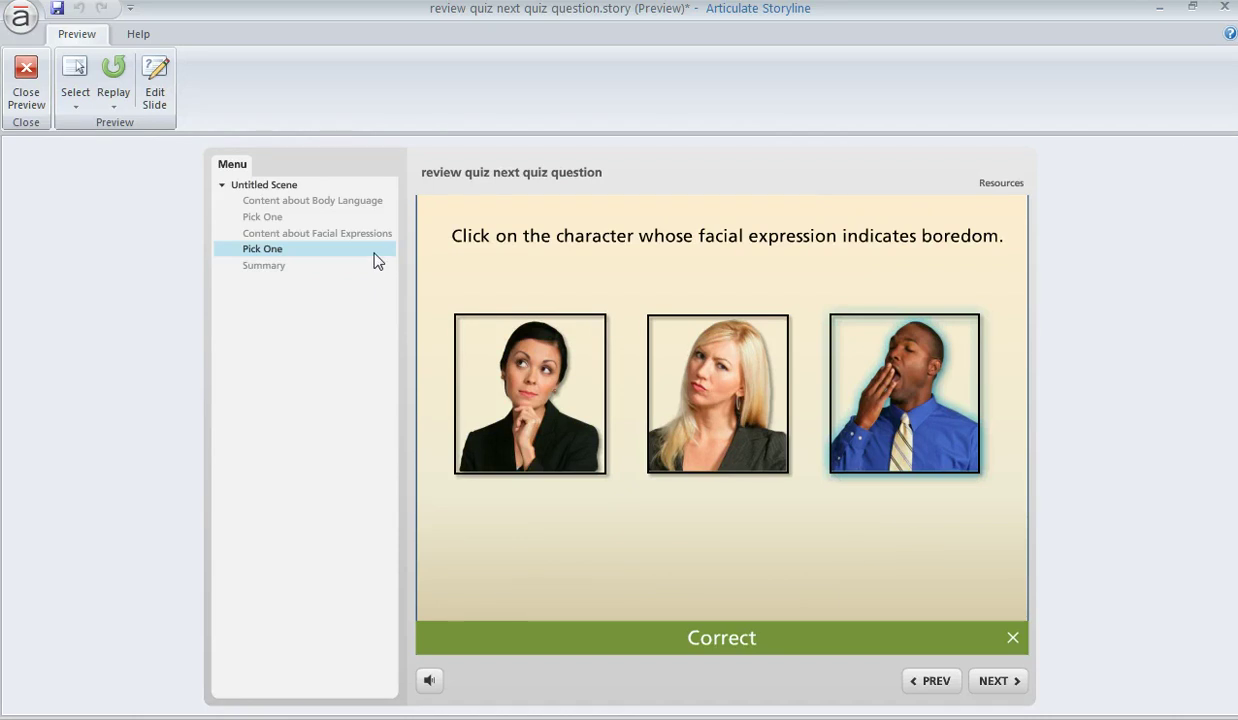
- Close the preview to return to editing slide 1.2 Pick One
{"action": "left_click", "coordinate": [24, 95]}
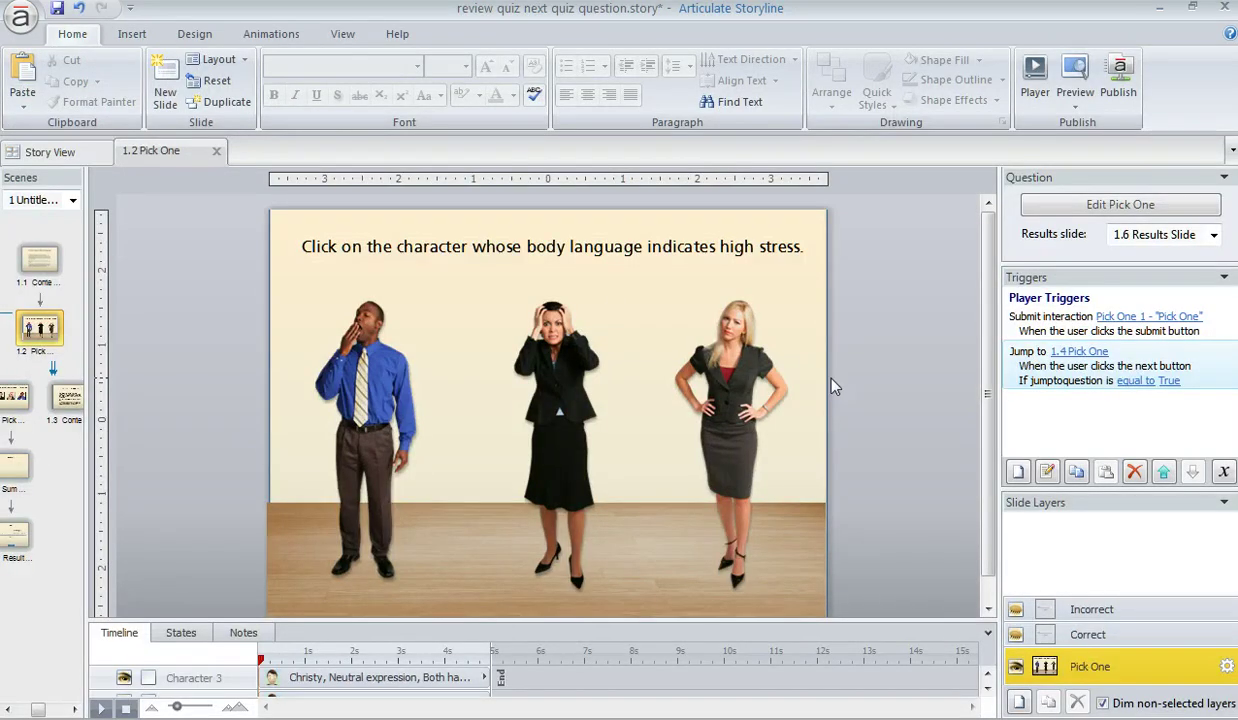